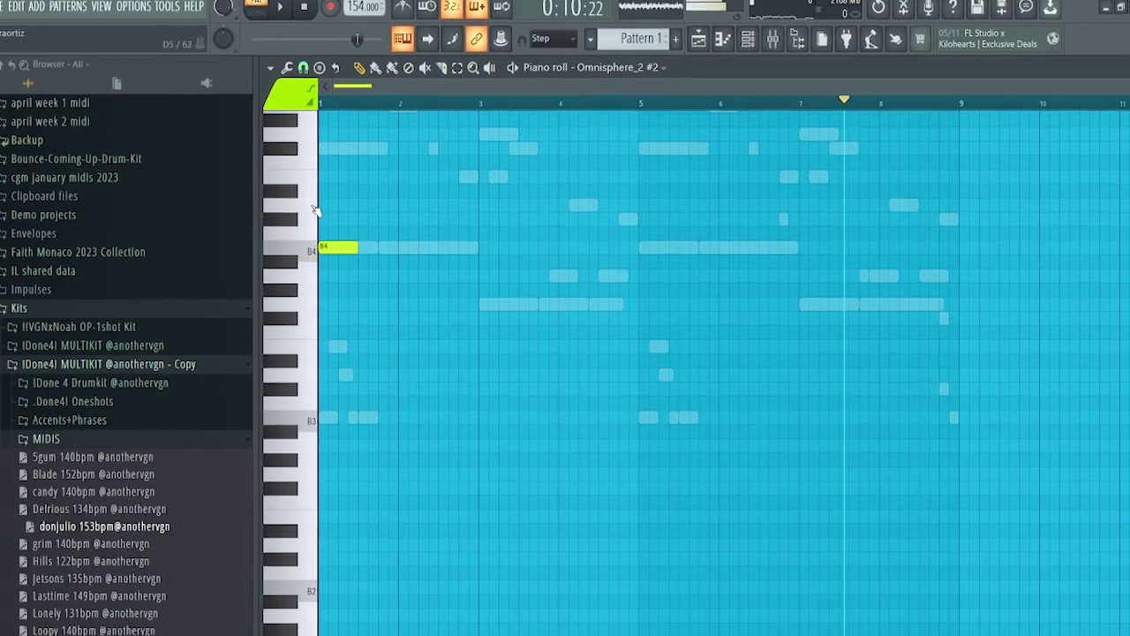
Step: Add a B4 note at bar 5 of the Omnisphere_2 #2 part and raise it one octave to B5
key("space")
scroll(456, 262, "up", 3)
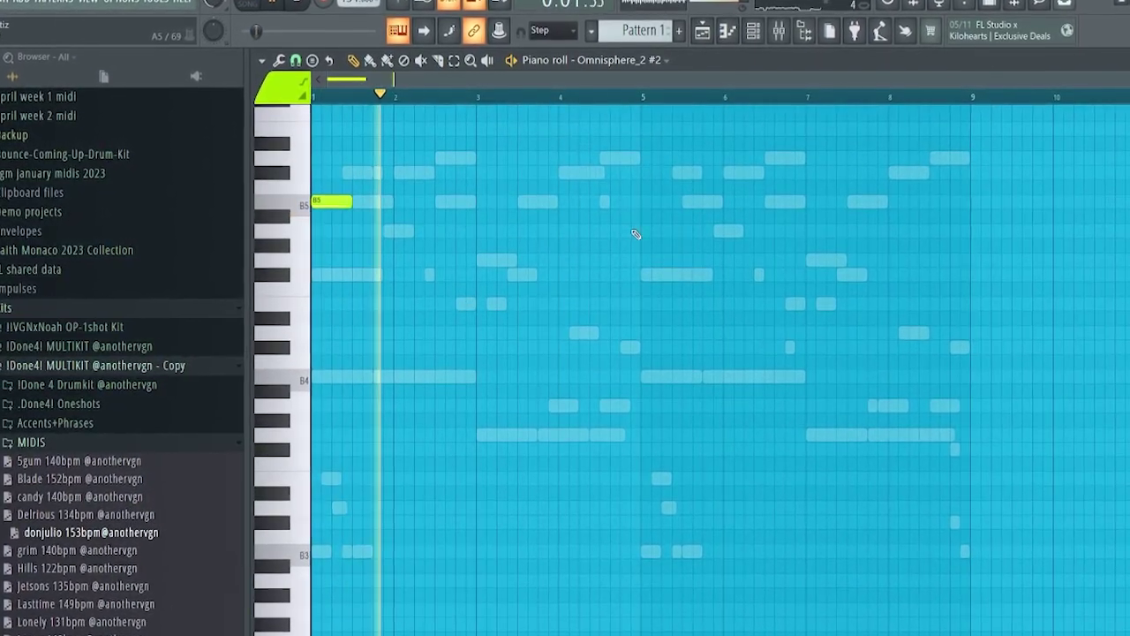
left_click(651, 377)
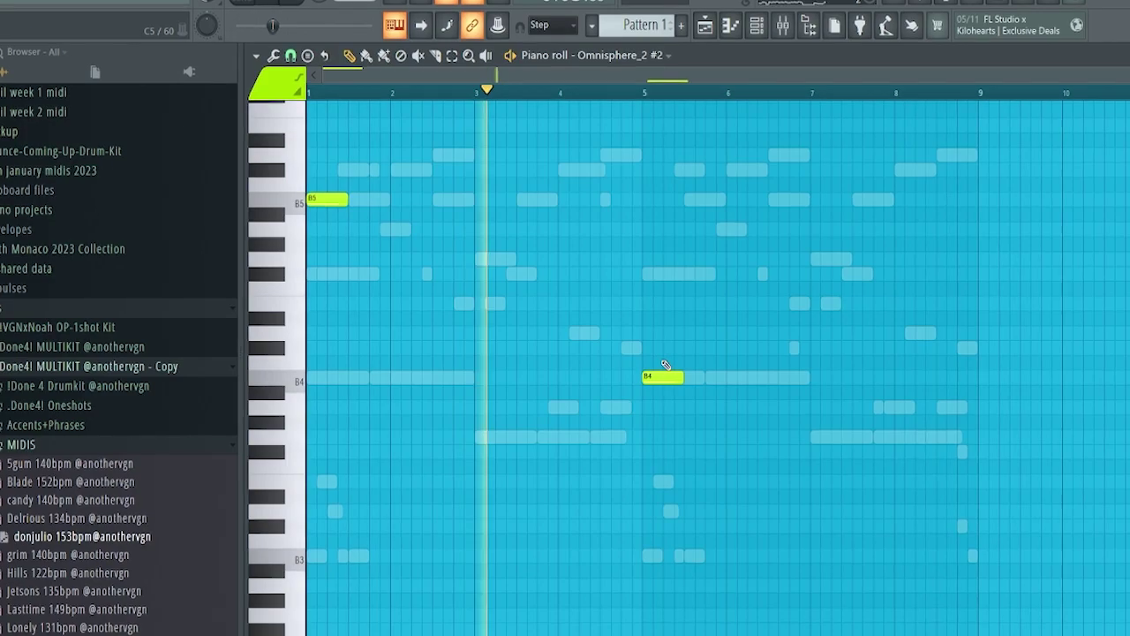
left_click(663, 378, "ctrl")
key("ctrl+Up")
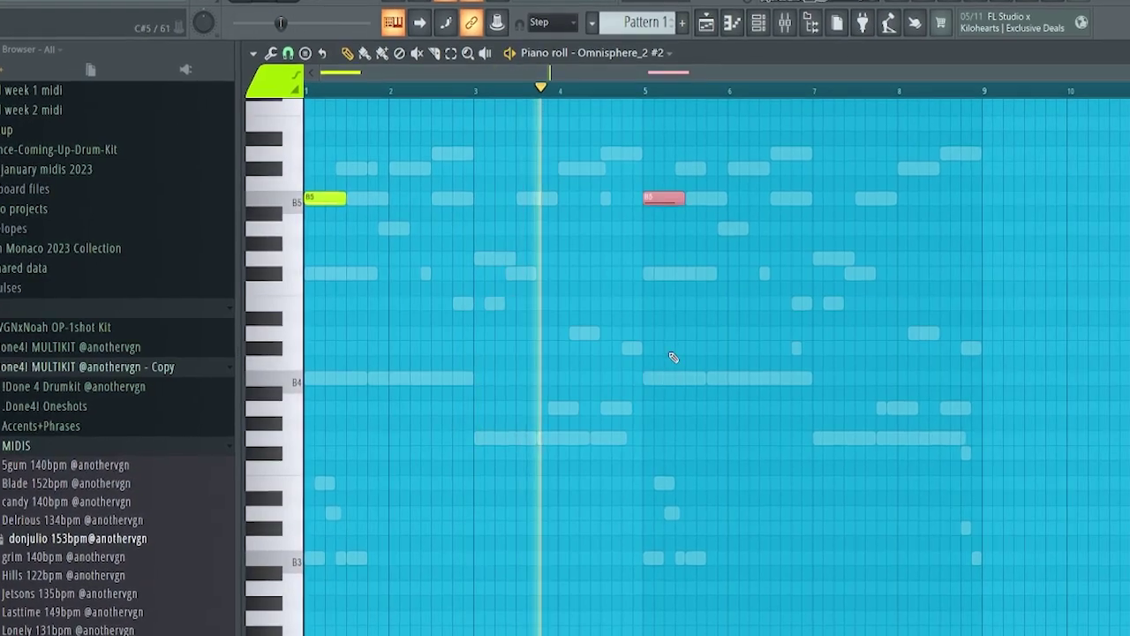
key("ctrl+d")
Step: Add a third note in bar 7, settle it on F#5 halfway through the bar, and audition from bar 7
left_click(820, 441)
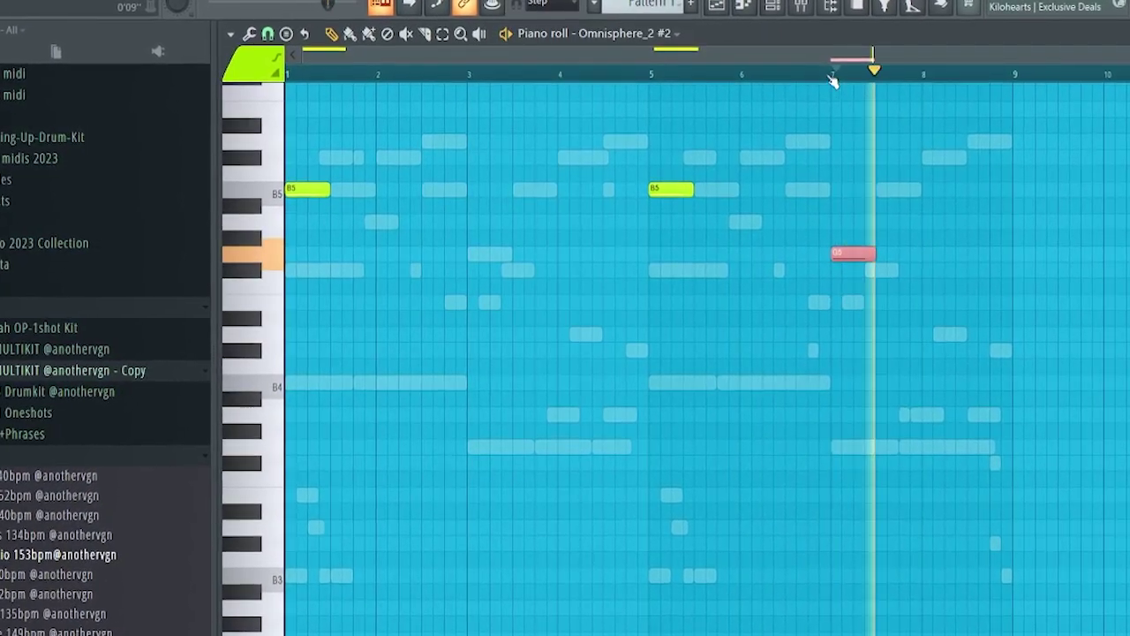
left_click(831, 77)
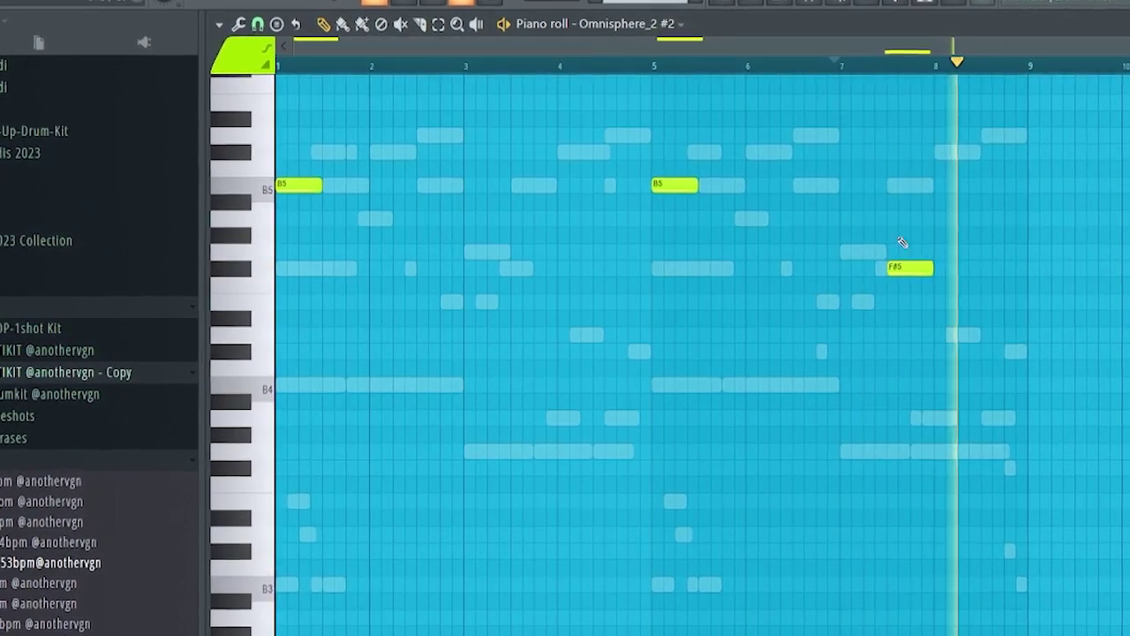
scroll(892, 193, "up", 3)
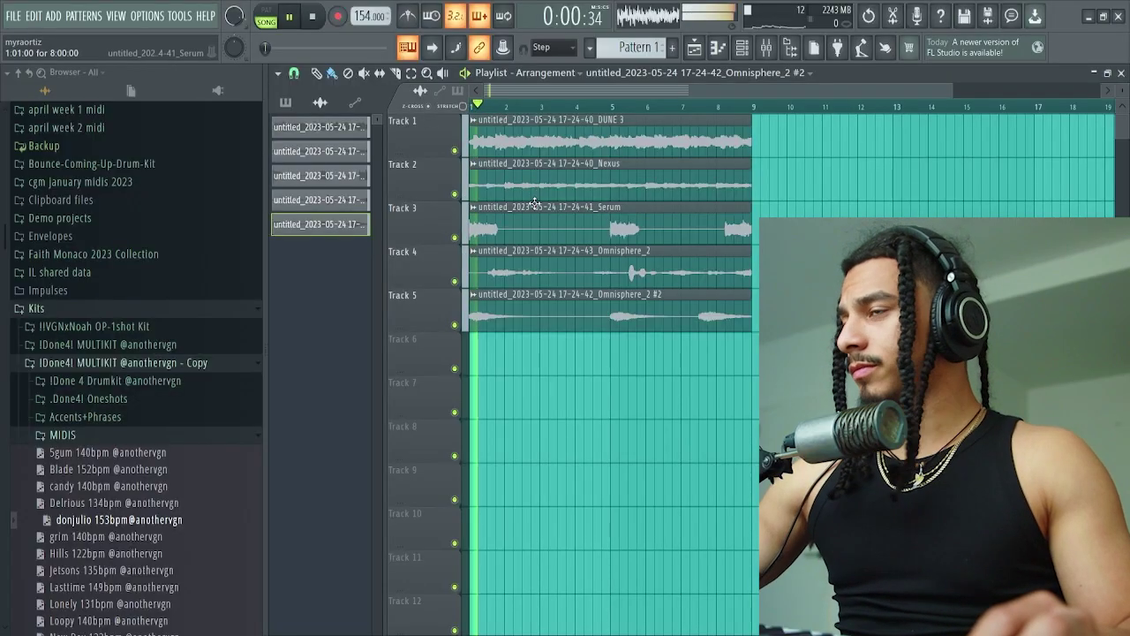
Step: Clear the VGN - all4me HH hit in Pattern 2 and add further basic but weird hits from step 19
left_click(753, 50)
left_click(754, 50)
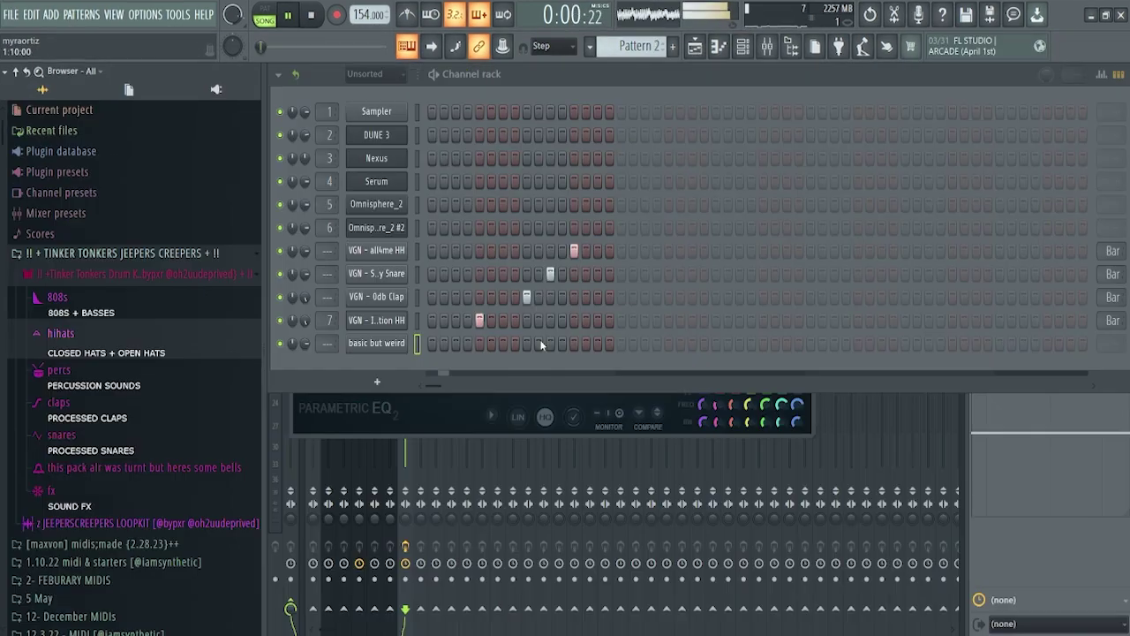
right_click(576, 251)
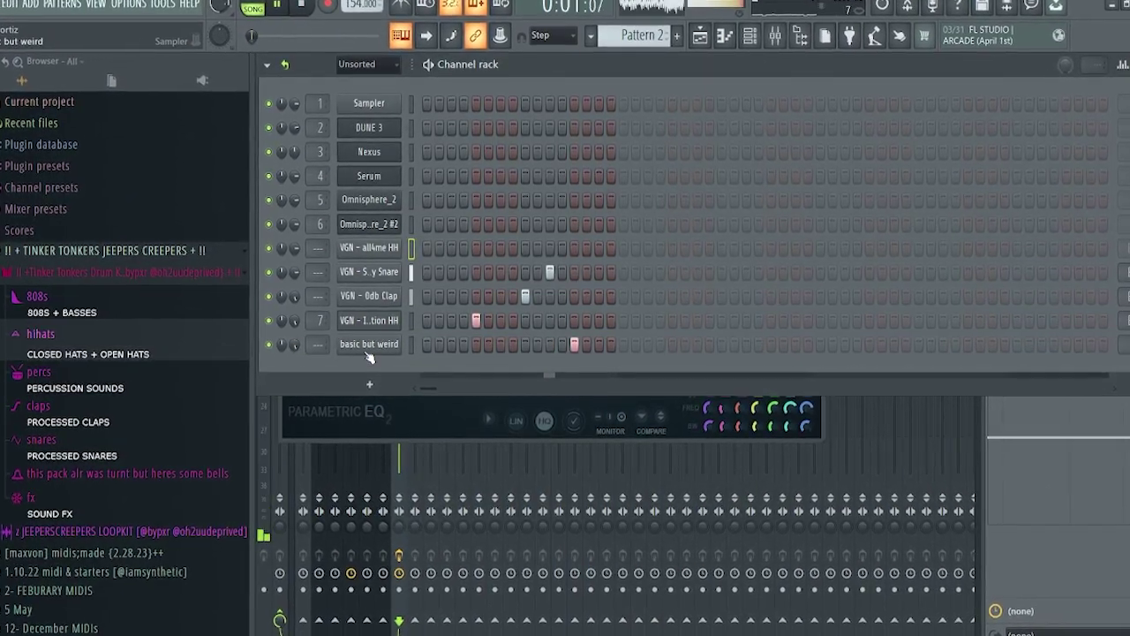
left_click(649, 351)
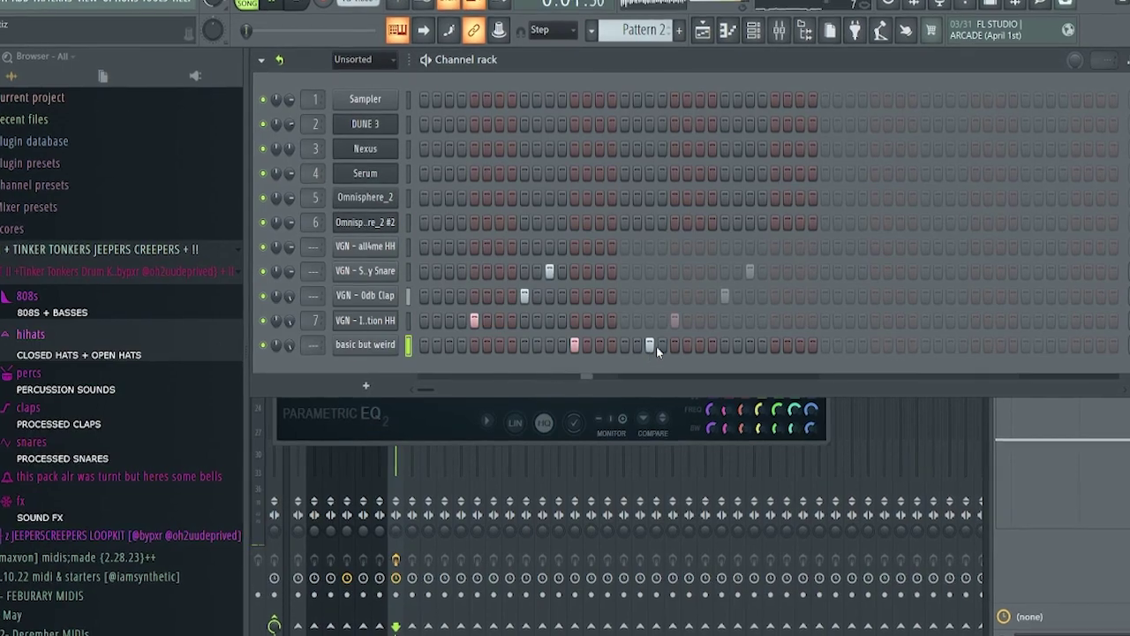
left_click(700, 345)
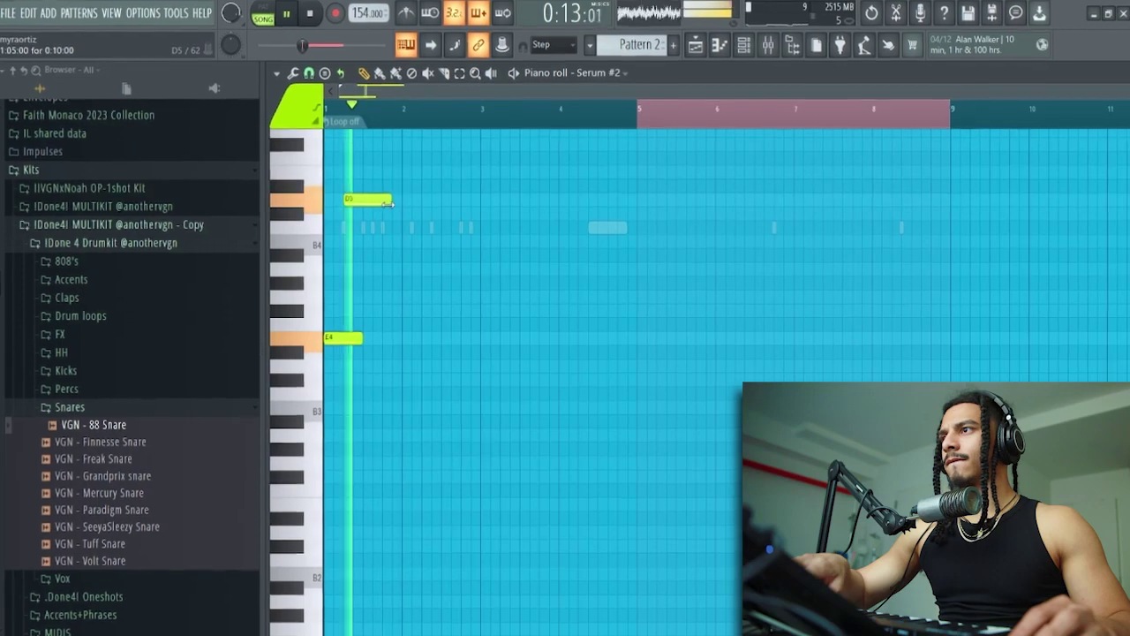
Step: Add a C#5 note below the D5 in bar 1 of the Serum #2 melody and lengthen the F#4 in bar 3 past bar 4
left_click(388, 213)
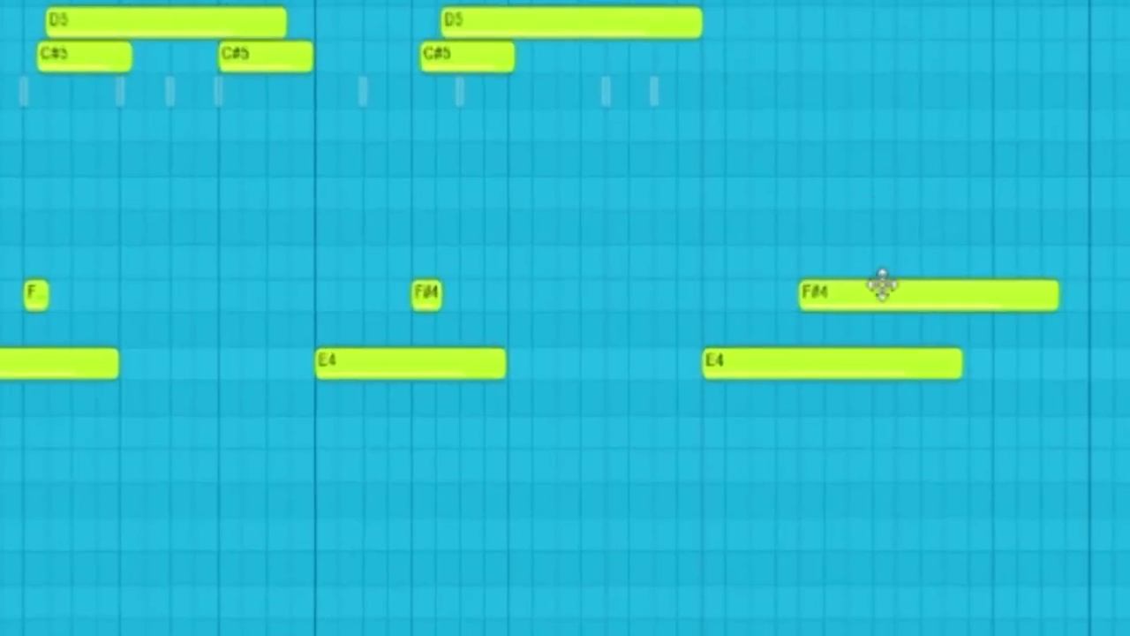
scroll(867, 247, "down", 1)
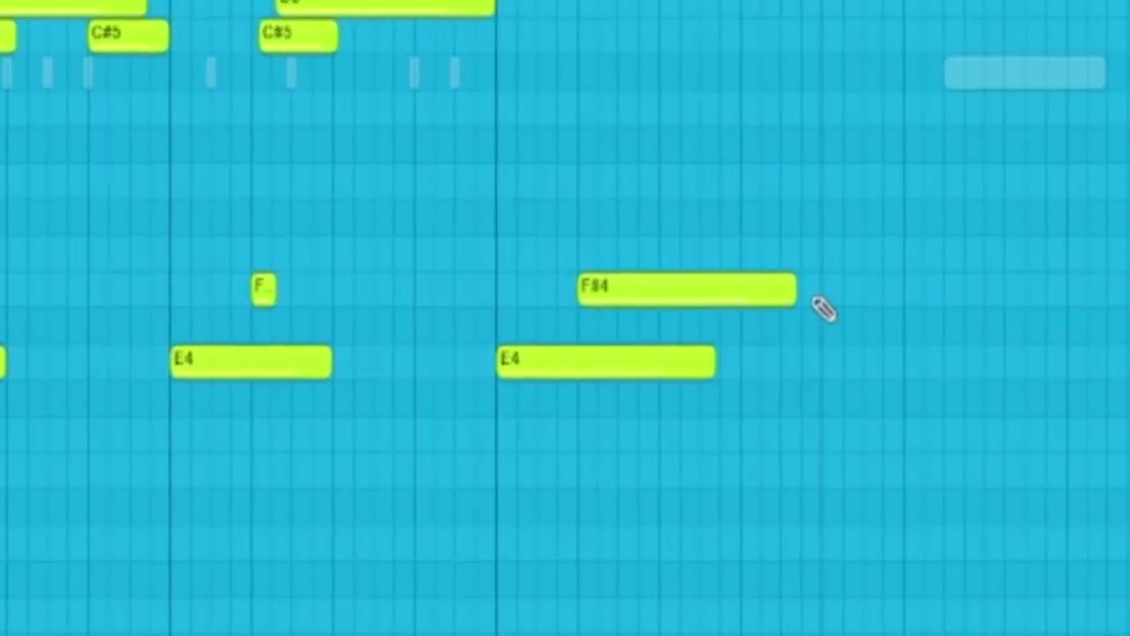
left_click_drag(788, 292, 988, 290)
Step: Add E4 and D4 notes in bar 4 of the Serum #2 melody and trim the overlapping notes to shorter lengths
left_click(888, 365)
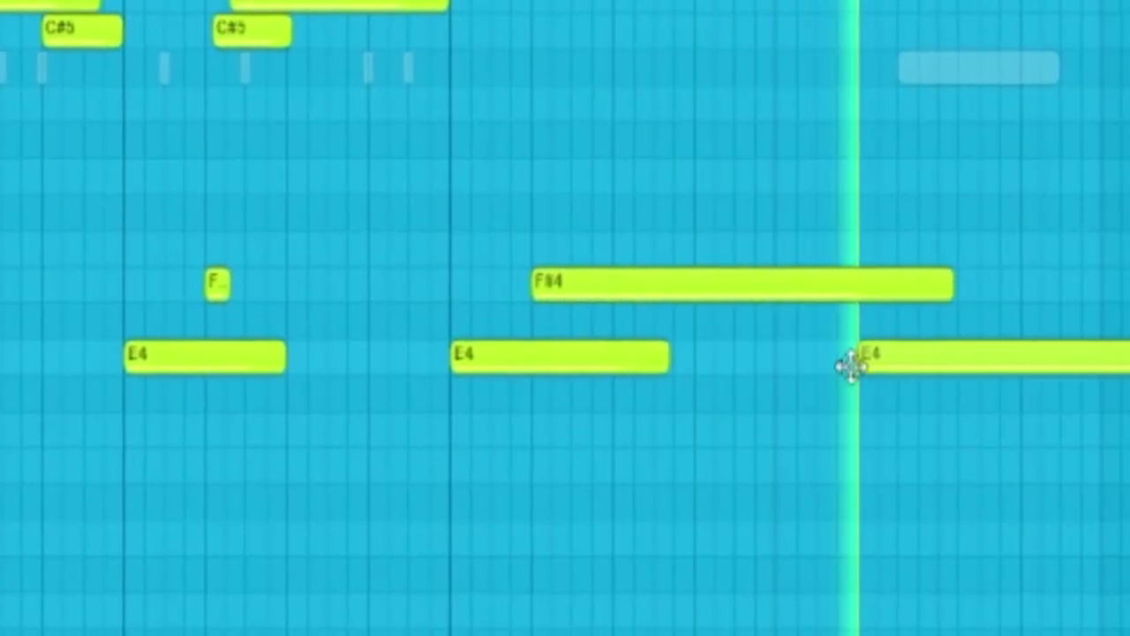
left_click(962, 432)
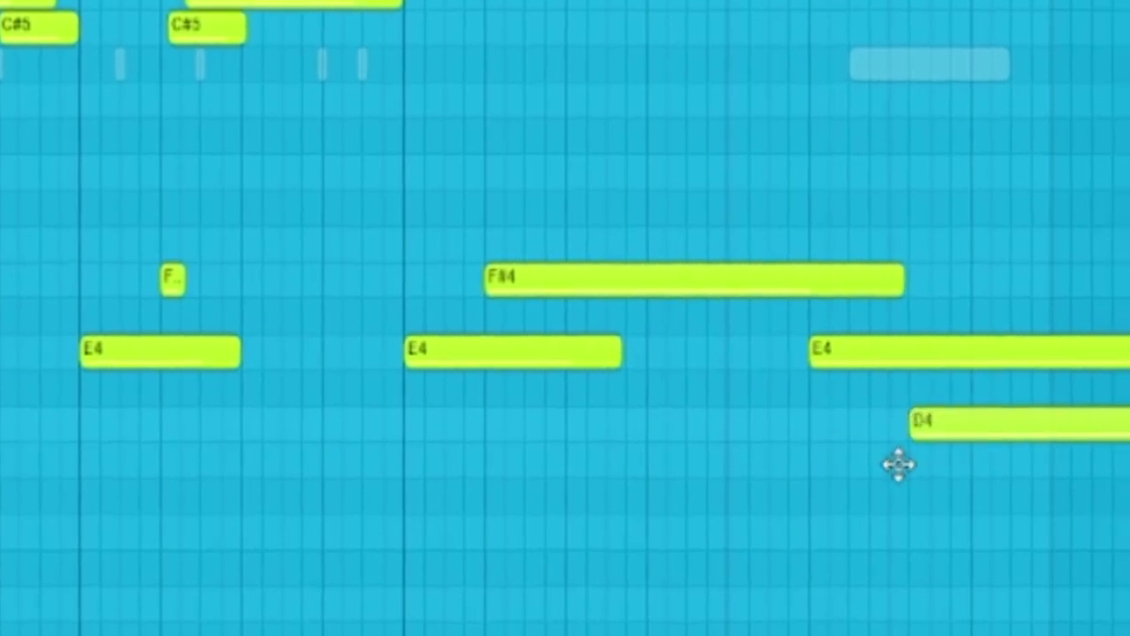
key("space")
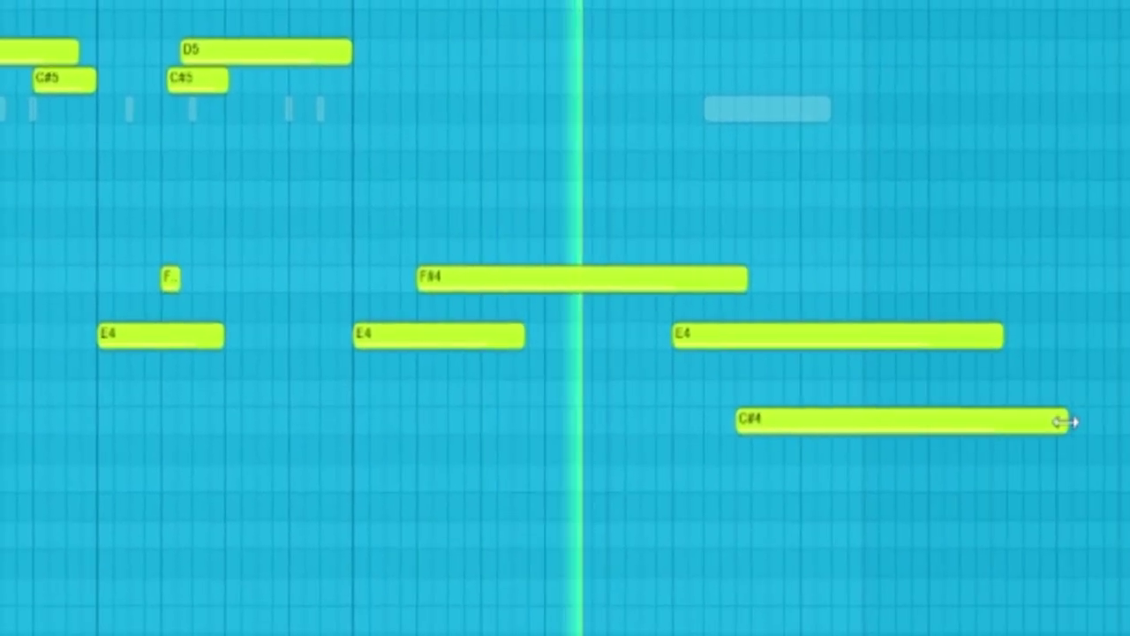
left_click_drag(1030, 419, 879, 417)
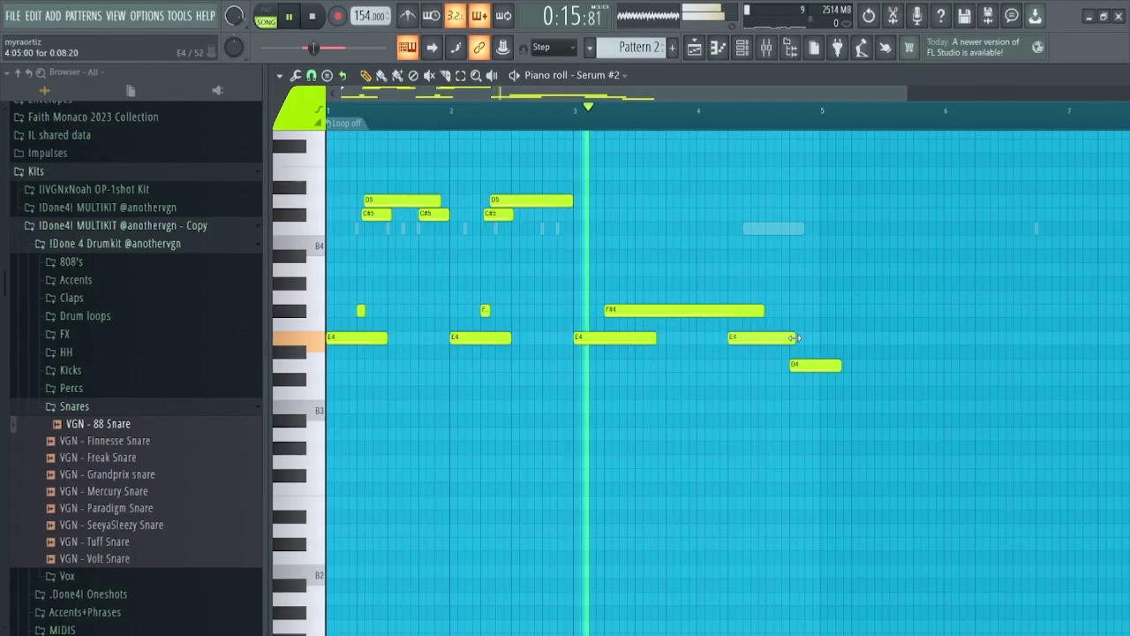
left_click_drag(707, 276, 632, 276)
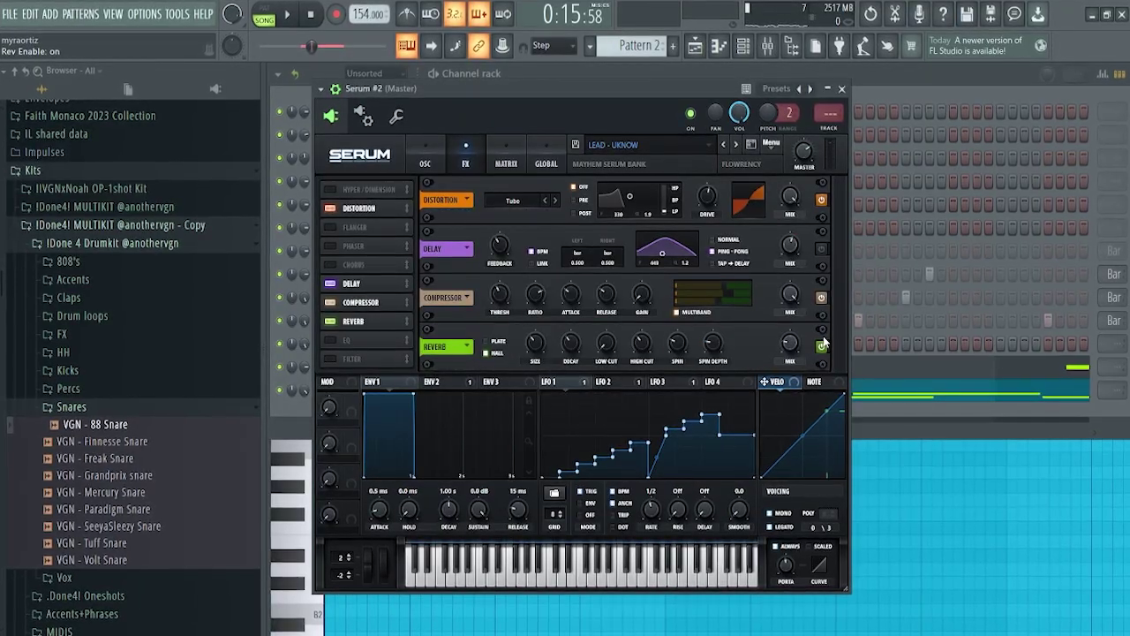
Step: Play the Serum #2 lead and adjust its reverb wet mix to about 28%
key("space")
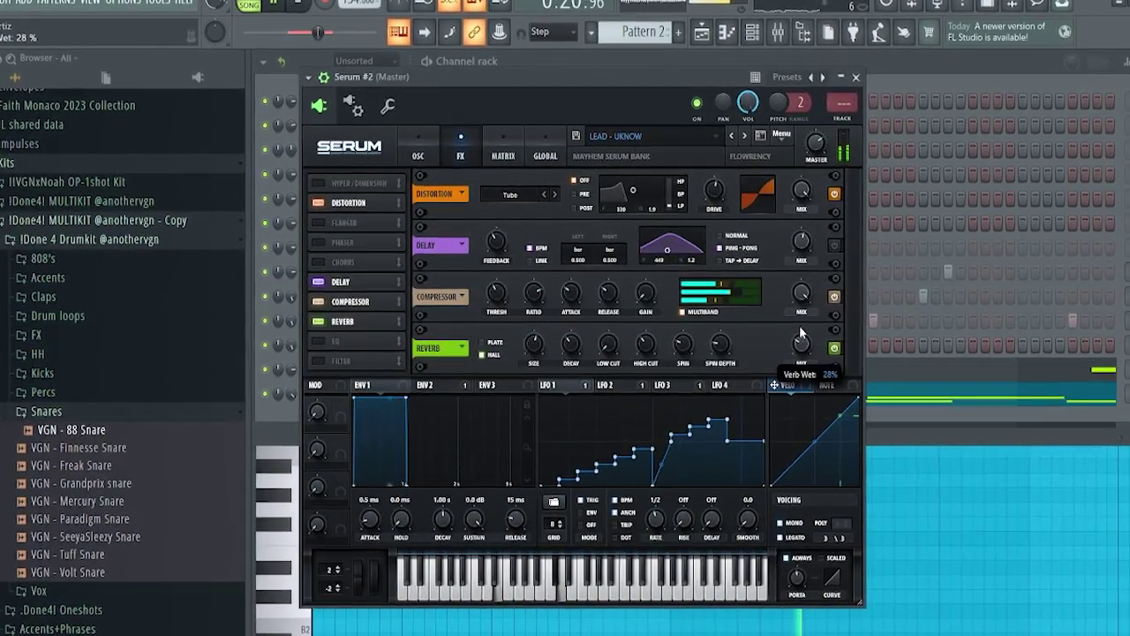
left_click_drag(800, 326, 805, 316)
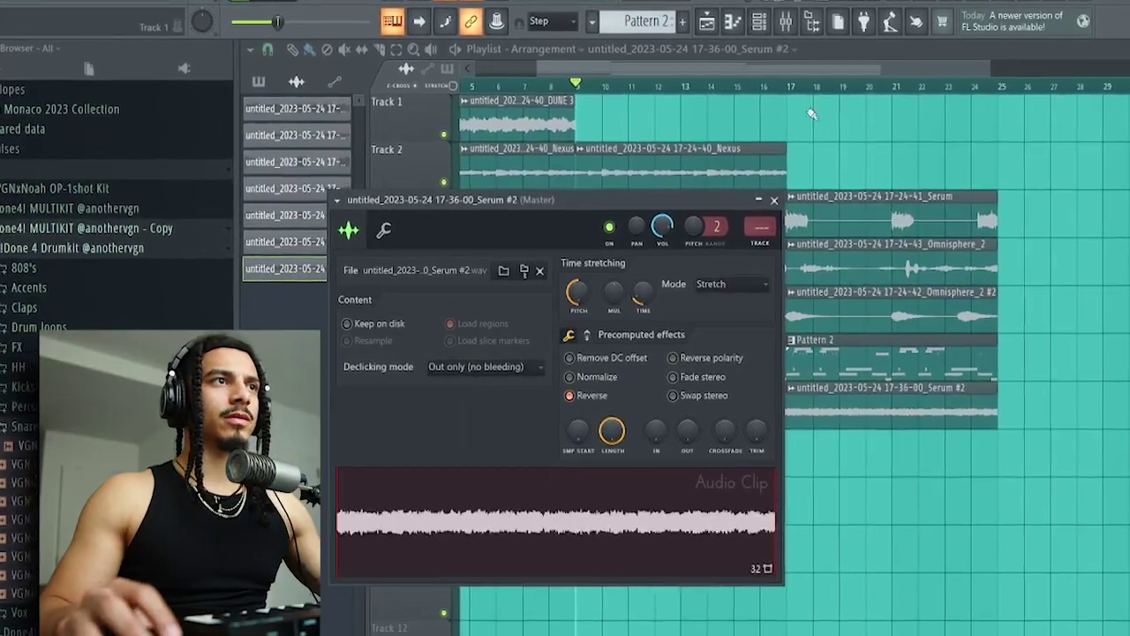
Step: Close the reversed Serum #2 clip's settings and play the arrangement from bar 17
key("Escape")
left_click(790, 87)
key("space")
scroll(808, 90, "down", 1)
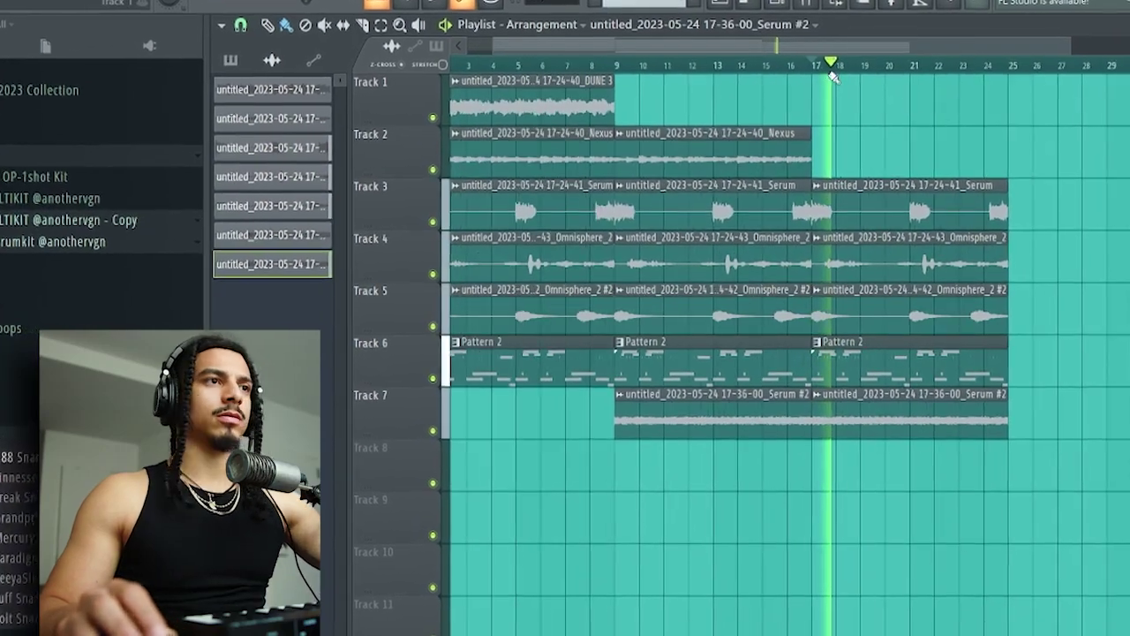
Step: Raise the pitch of the reversed Serum #2 audio clip and adjust its volume in the clip settings
scroll(987, 158, "up", 2)
double_click(787, 421)
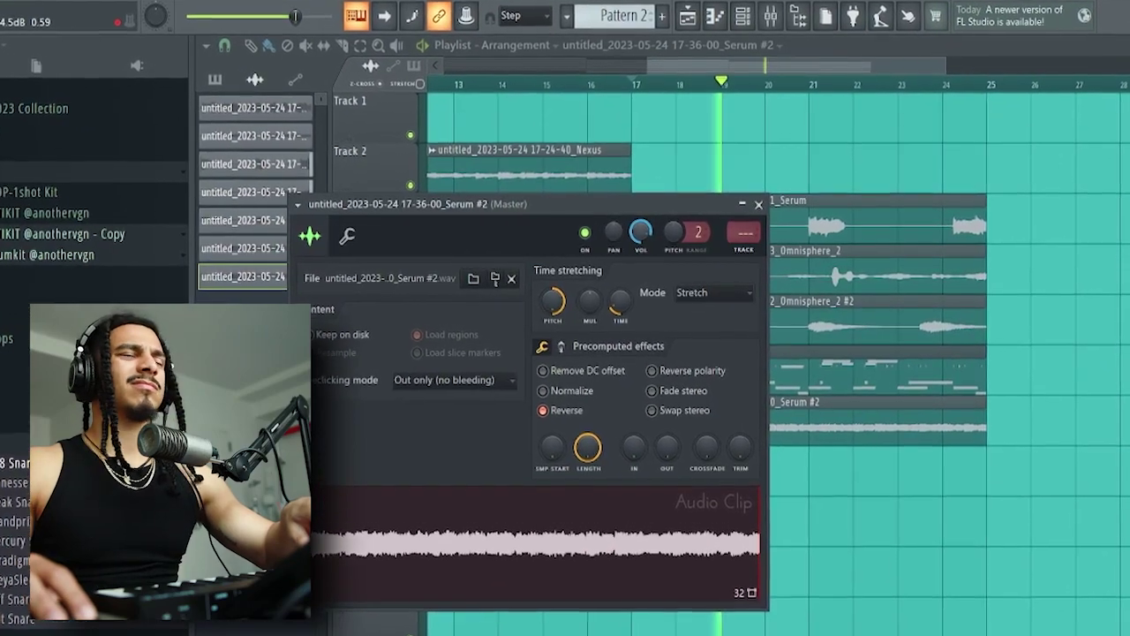
left_click(759, 202)
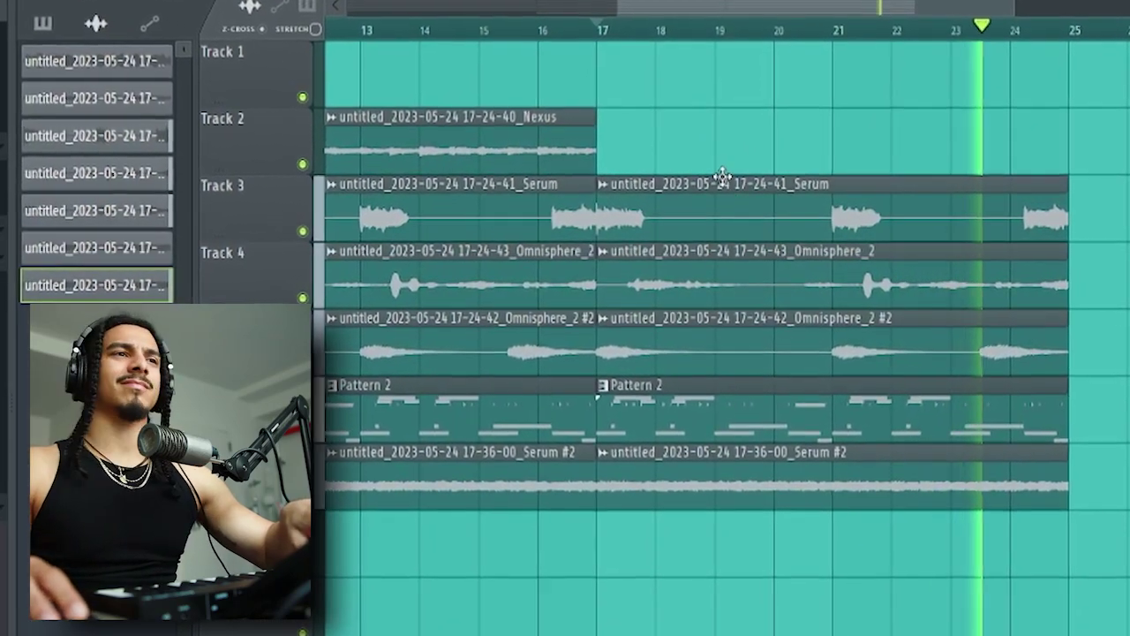
Step: Place a copy of the DUNE 3 clip on Track 1 at bar 17 and check its clip settings
scroll(726, 162, "down", 4)
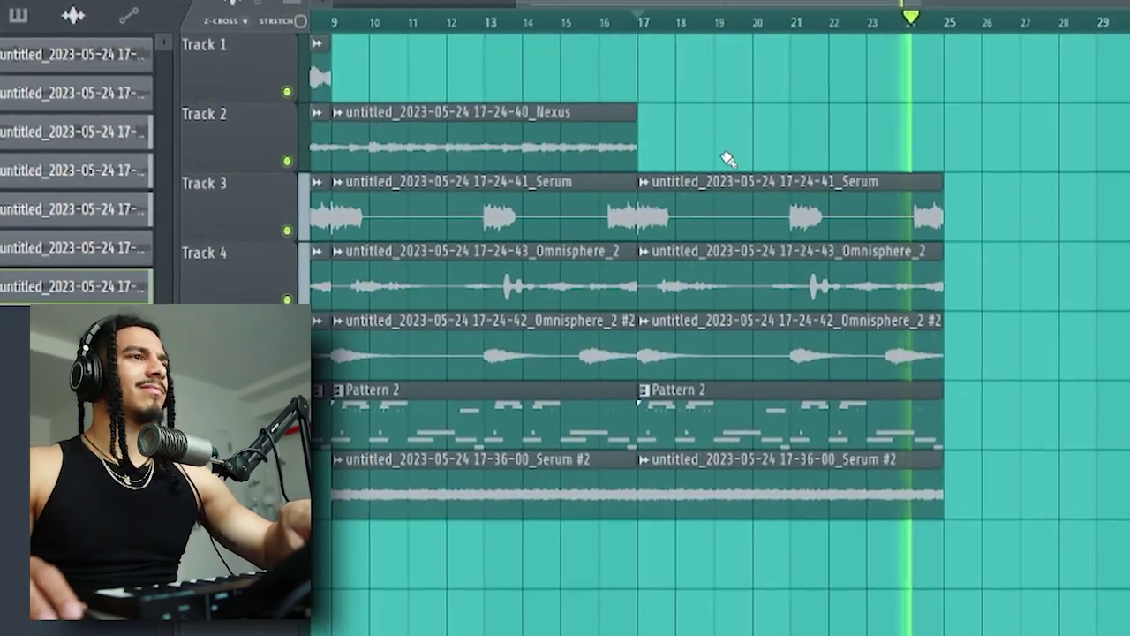
key("space")
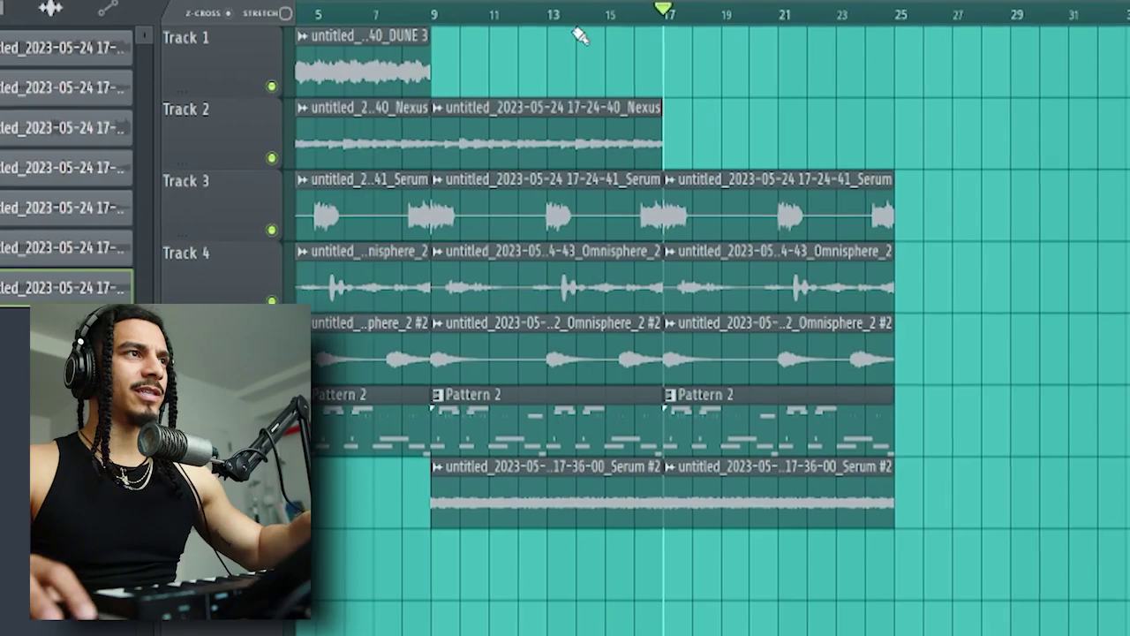
left_click_drag(579, 15, 287, 15)
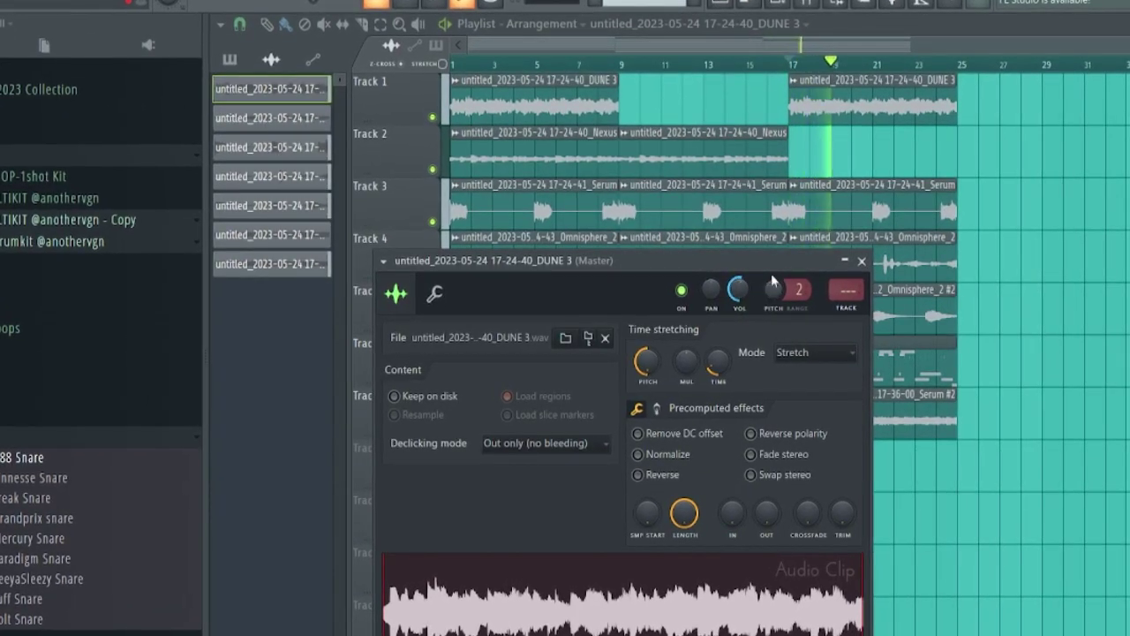
left_click(861, 262)
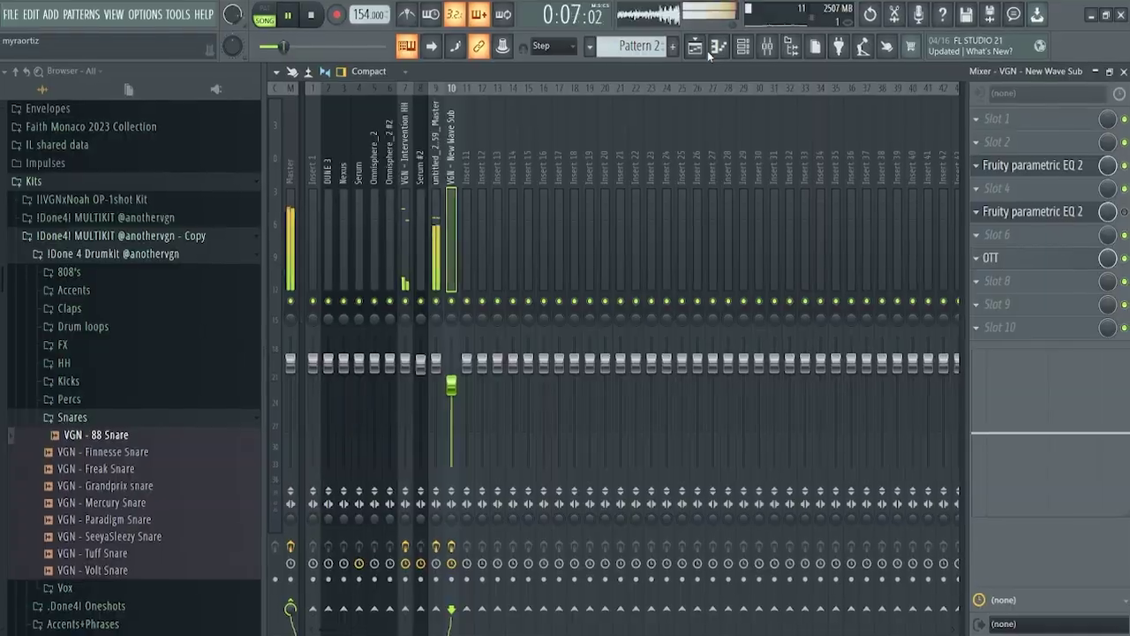
Step: Open the DDW Missile 2 808 notes and shorten the B4 at bar 1 to less than one bar, discarding the stray extra note
left_click(717, 49)
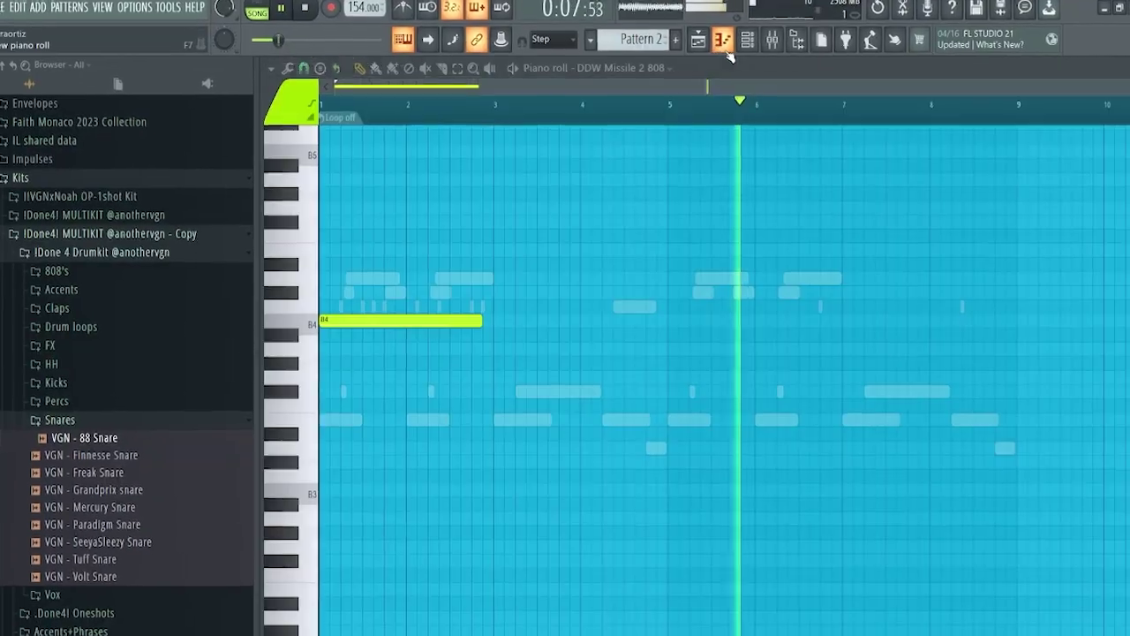
key("space")
key("space")
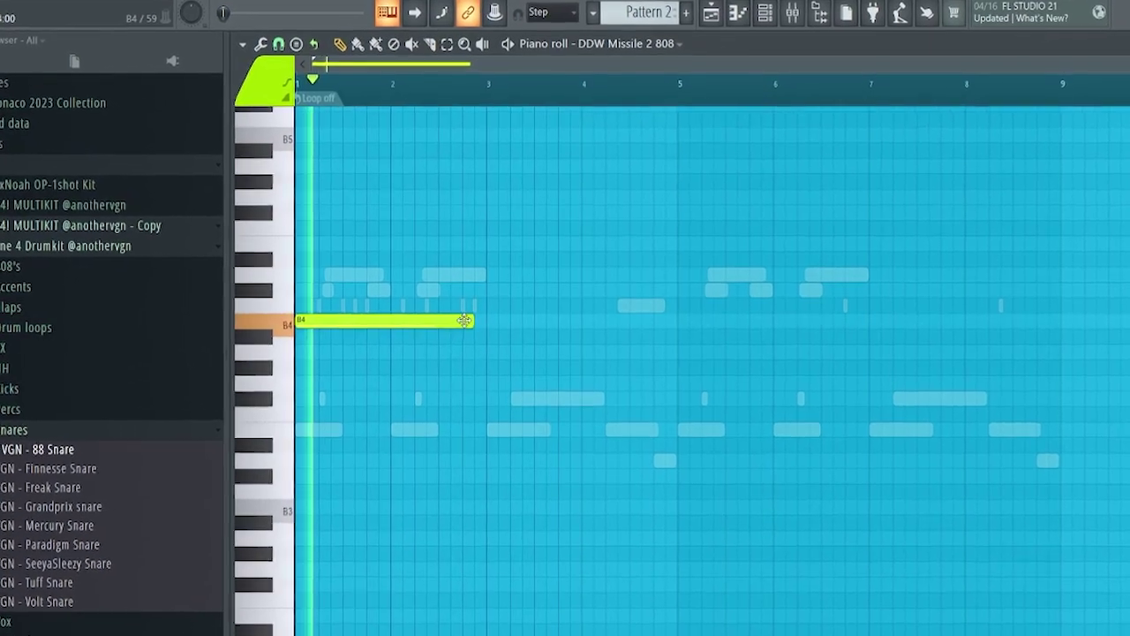
left_click_drag(473, 324, 365, 323)
left_click(367, 323)
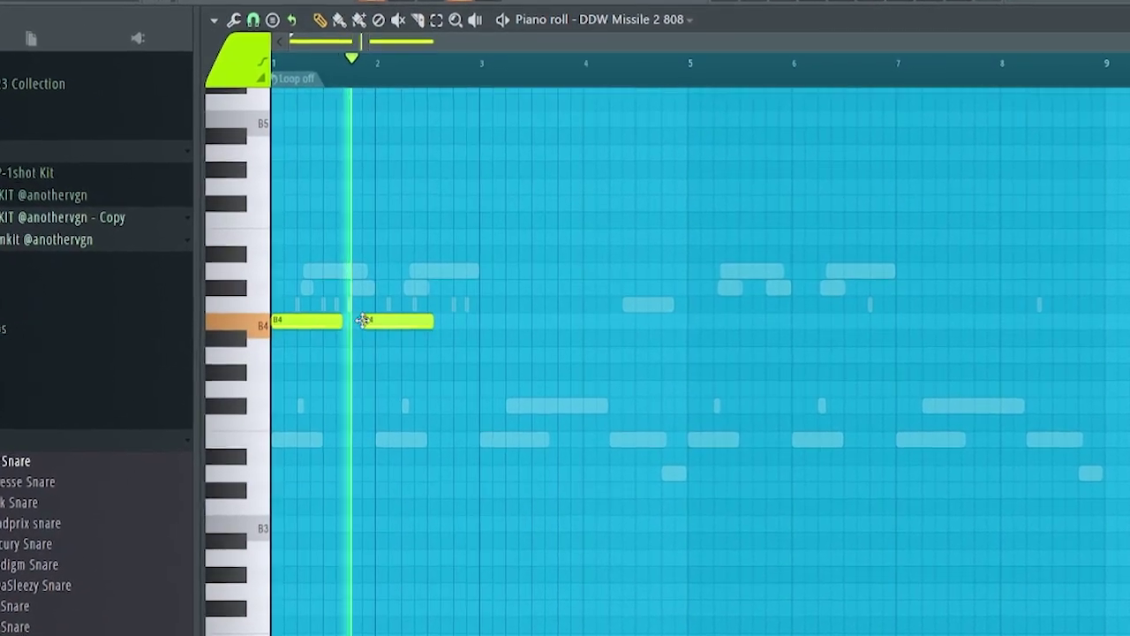
right_click(397, 325)
Step: Add a second 808 note at the start of bar 3, set it to G4, and audition the bassline
left_click(487, 448)
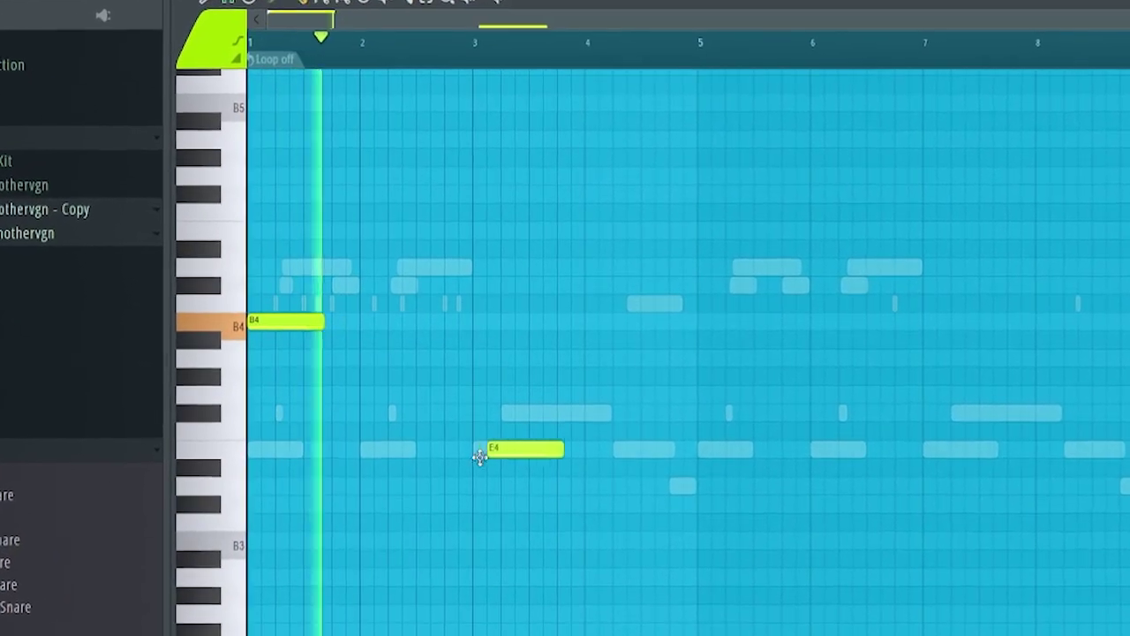
left_click_drag(514, 449, 492, 399)
key("space")
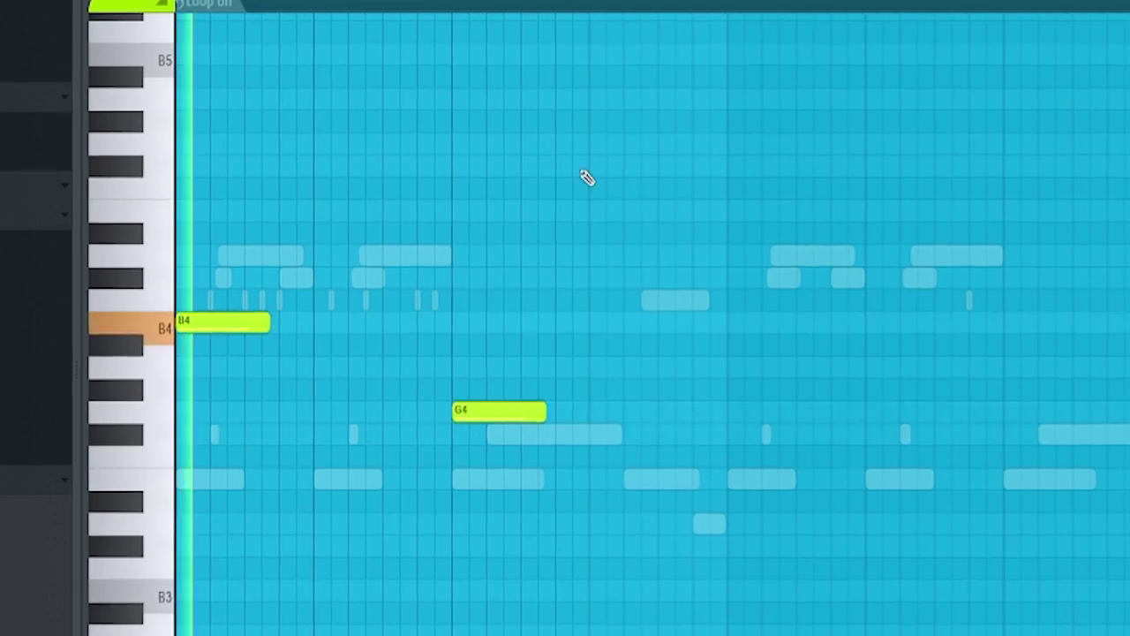
key("space")
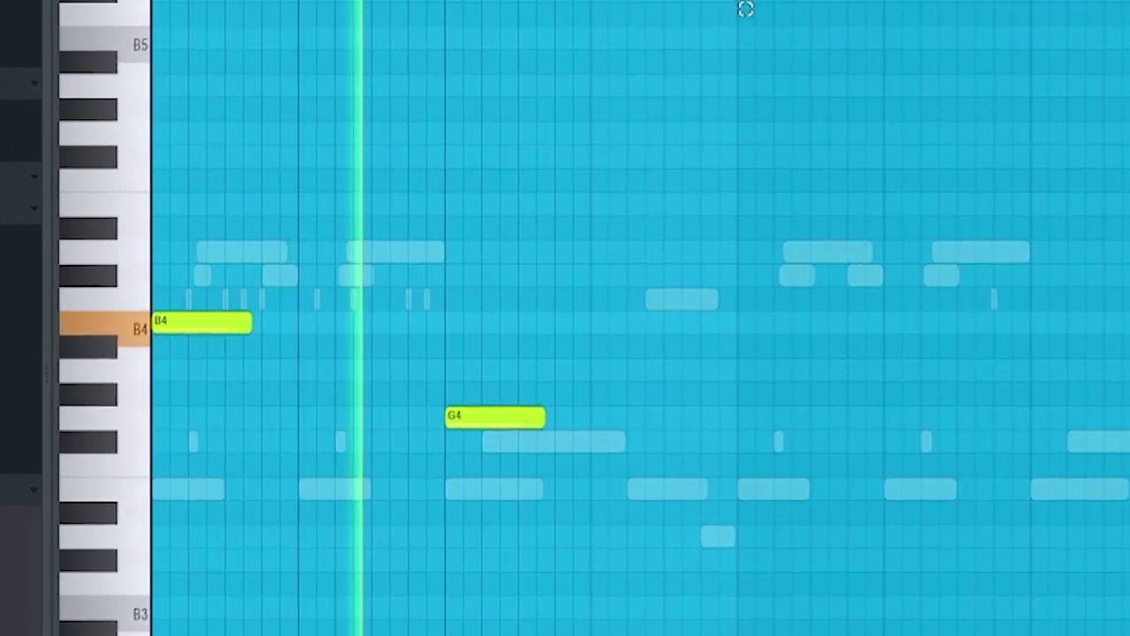
Step: Duplicate the B4 and G4 808 notes into bars 5 to 8 and deselect them
key("ctrl+a")
key("ctrl+b")
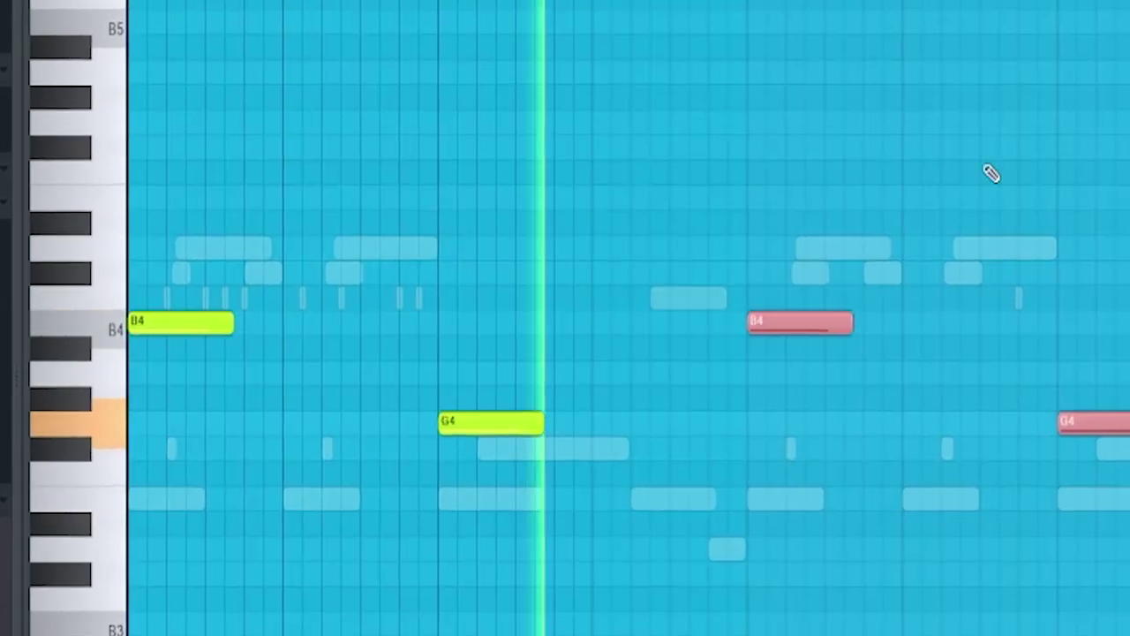
key("ctrl+d")
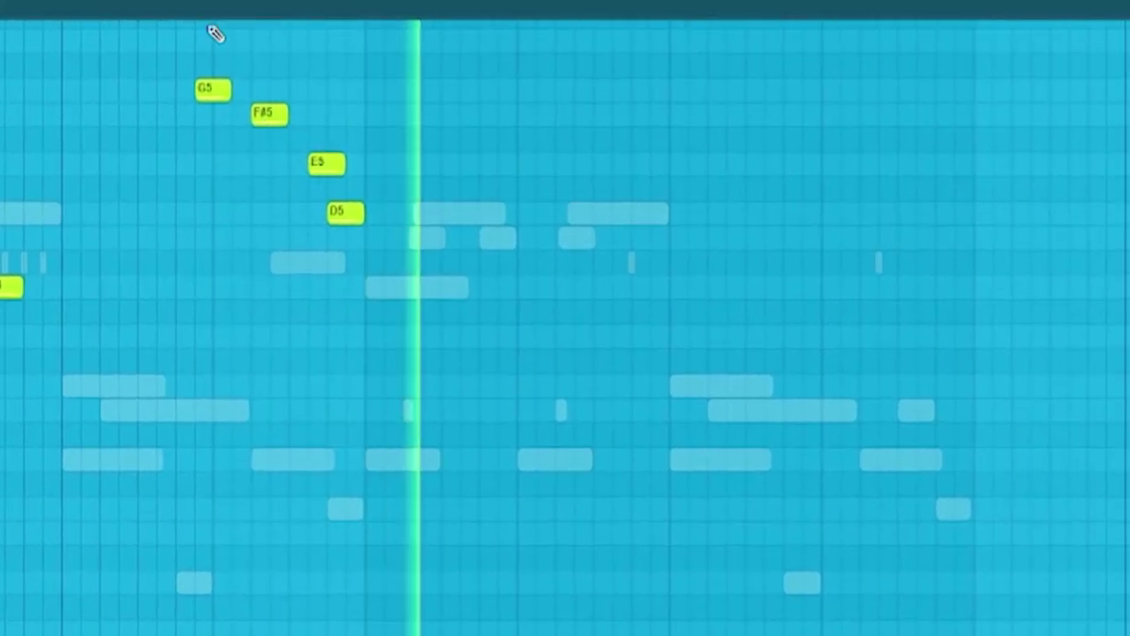
Step: Duplicate the four-bar melody into bars 5 to 8 and delete the F#5 note in bar 4
left_click_drag(325, 4, 0, 5)
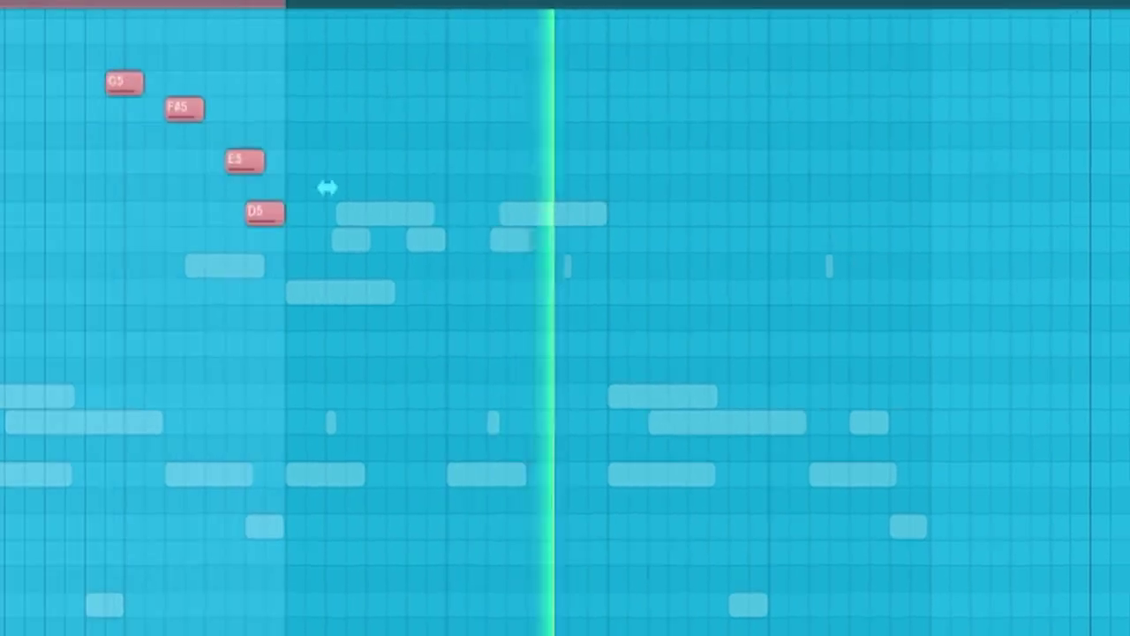
key("ctrl+b")
right_click(494, 130)
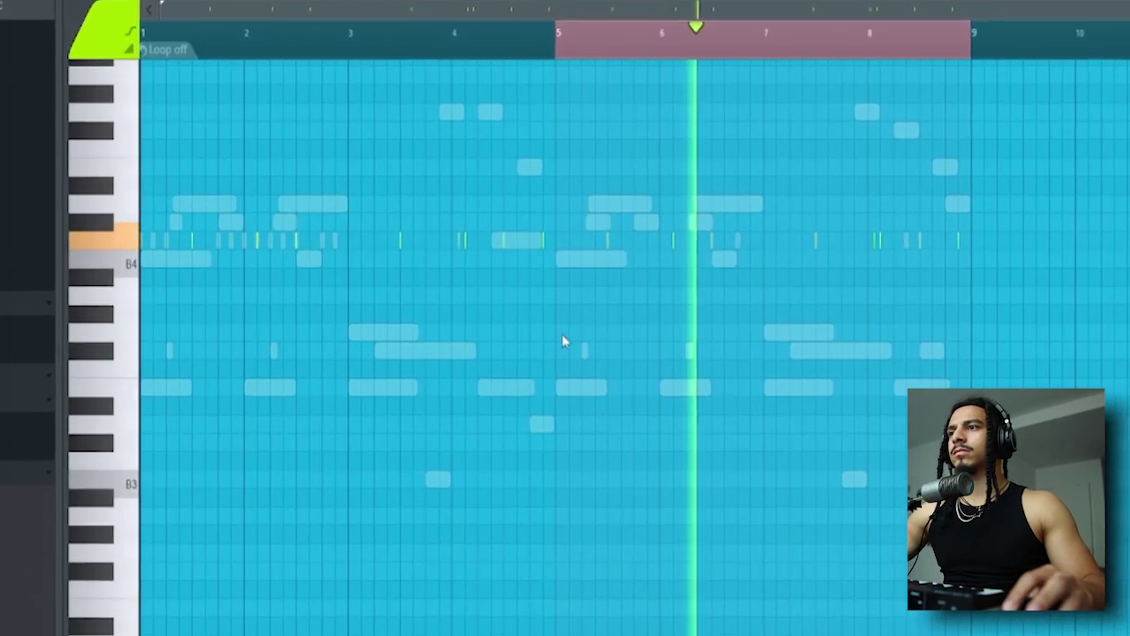
Step: Shift the start of the last Pattern 2 clip on Track 6 about two bars later
key("Down")
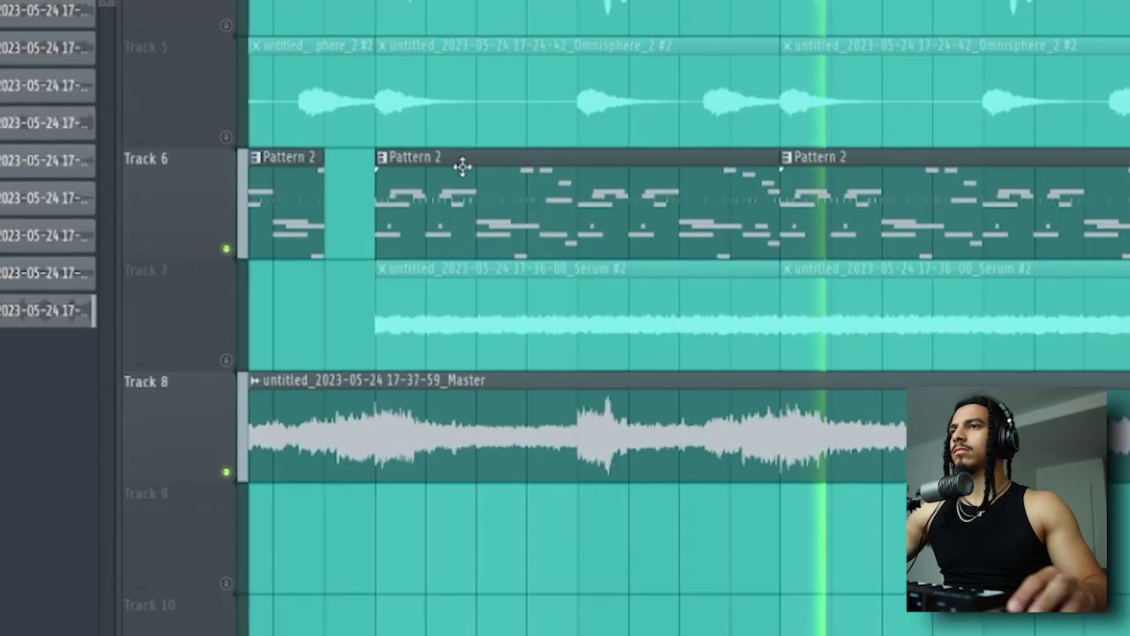
scroll(463, 167, "down", 2)
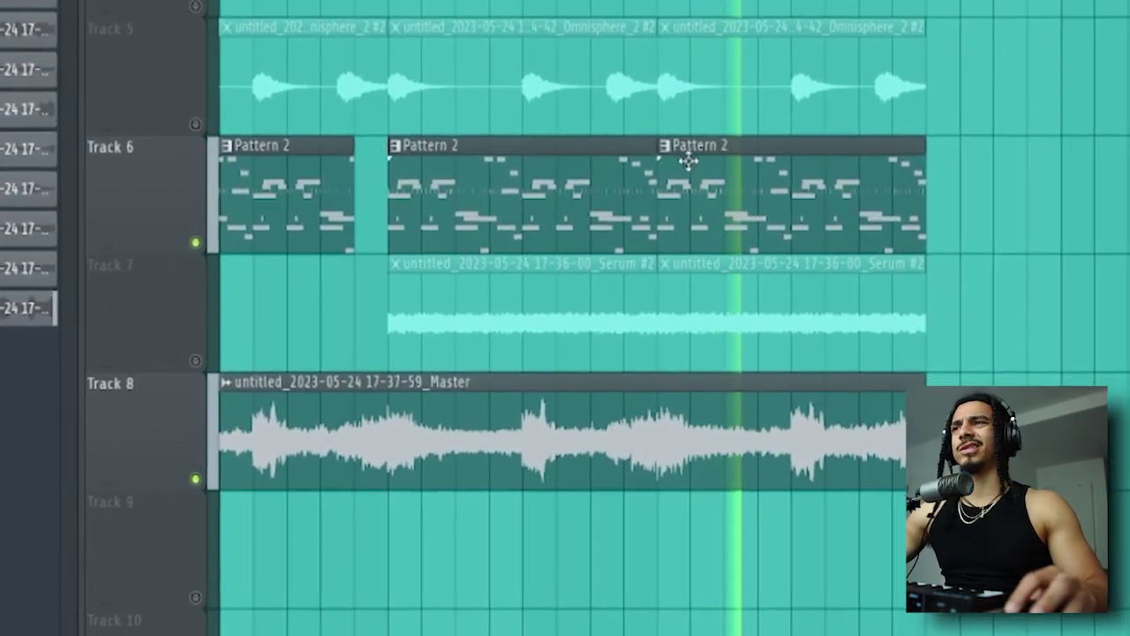
left_click_drag(664, 143, 729, 142)
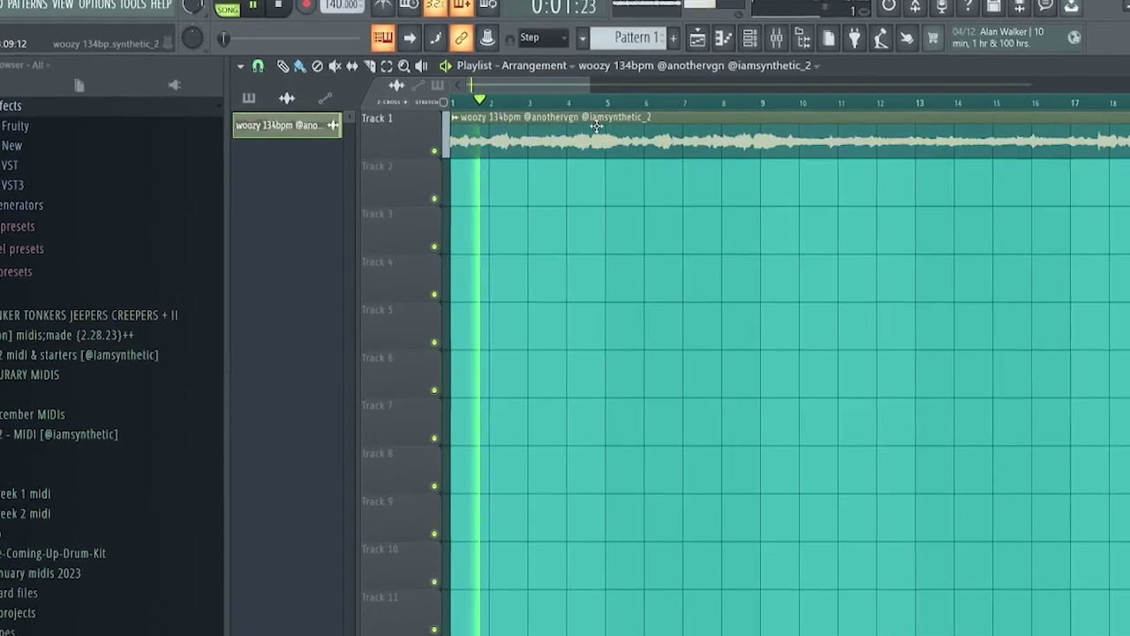
Step: Add a low TM Snare Ice Box 2 note near the end of bar 4
scroll(578, 239, "up", 2)
scroll(413, 206, "up", 1)
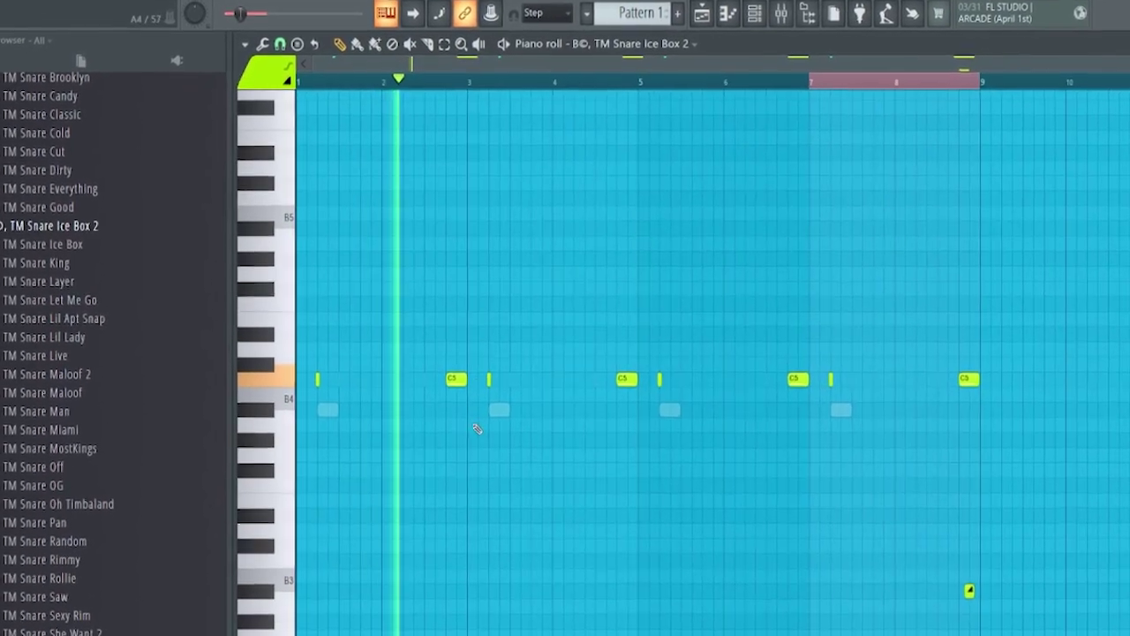
scroll(614, 501, "up", 3)
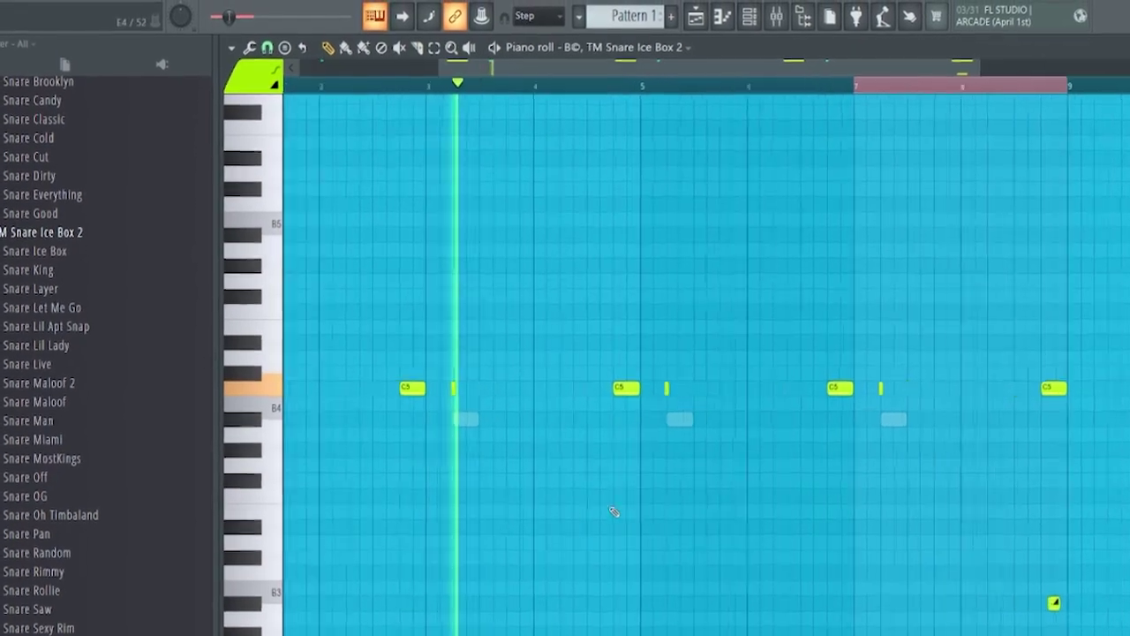
left_click(644, 582)
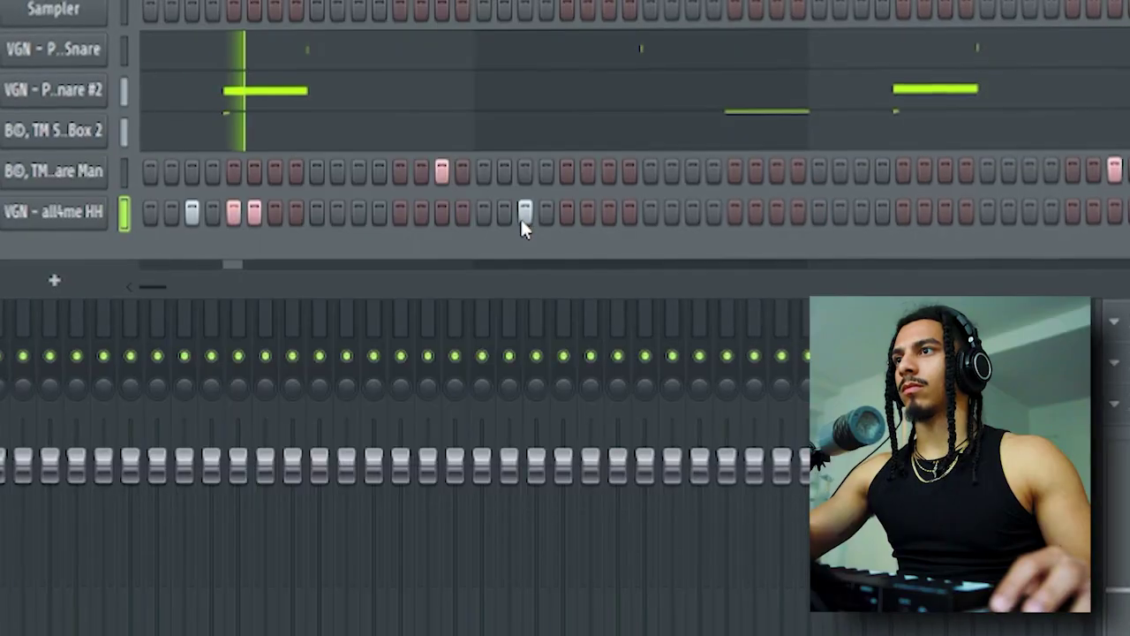
Step: Add three consecutive VGN - all4me HH hi-hat steps in bar 2 and a single hit near the bar's end
left_click_drag(522, 222, 607, 221)
left_click(693, 211)
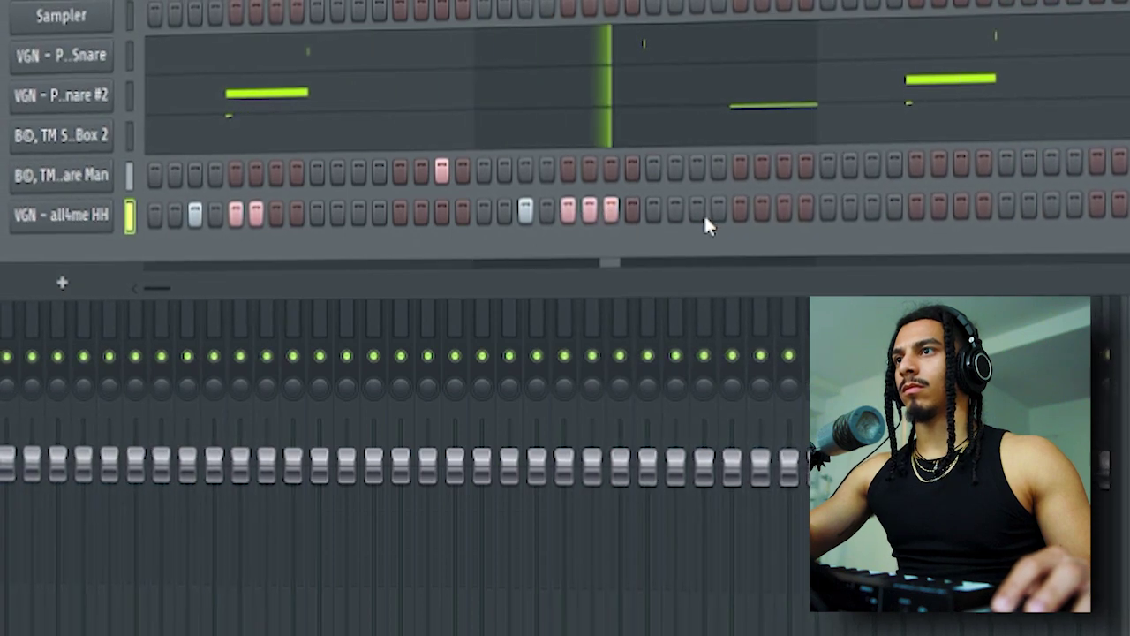
left_click(781, 210)
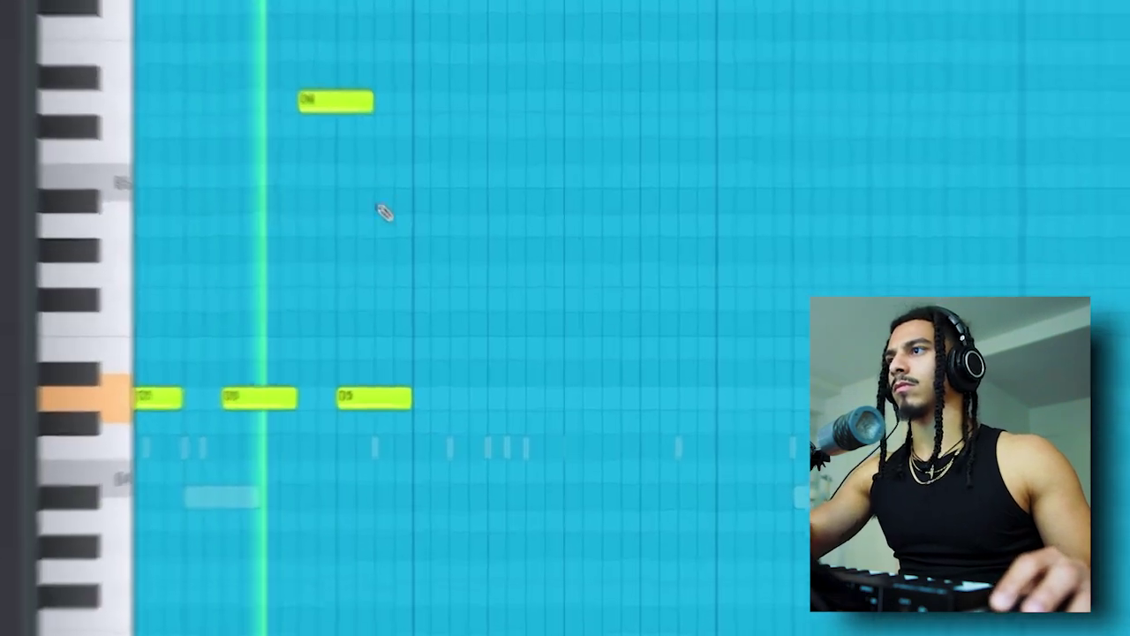
Step: Move the bar 1 D6 note of the VGN - Grit 808 line two steps later and delete the second D#5 in bar 2
left_click_drag(326, 102, 363, 103)
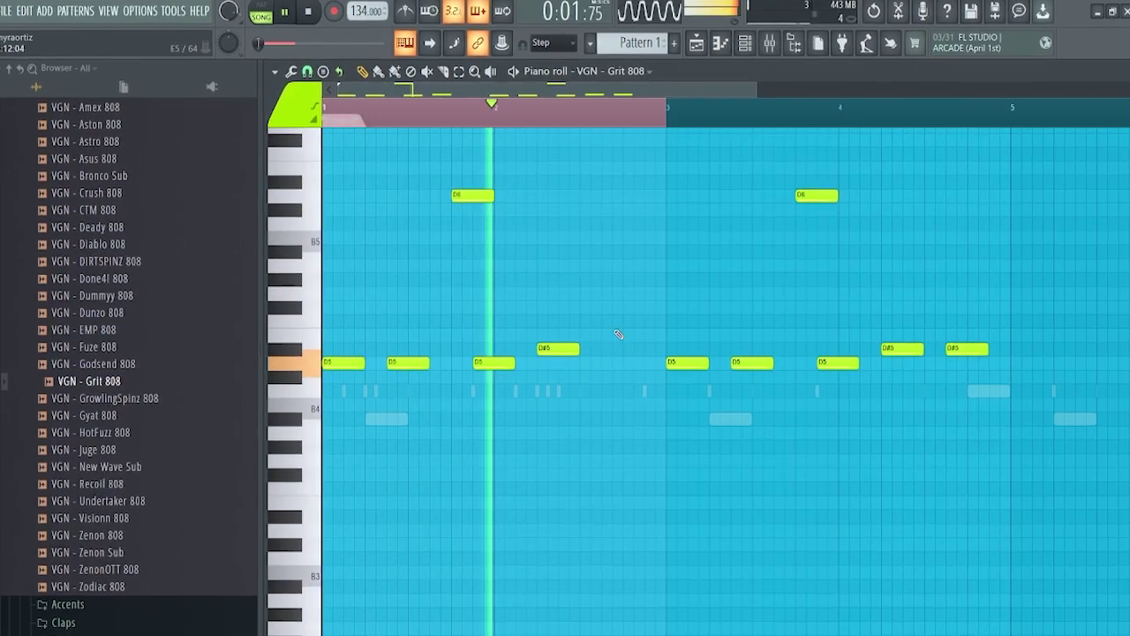
scroll(625, 335, "down", 5, "ctrl")
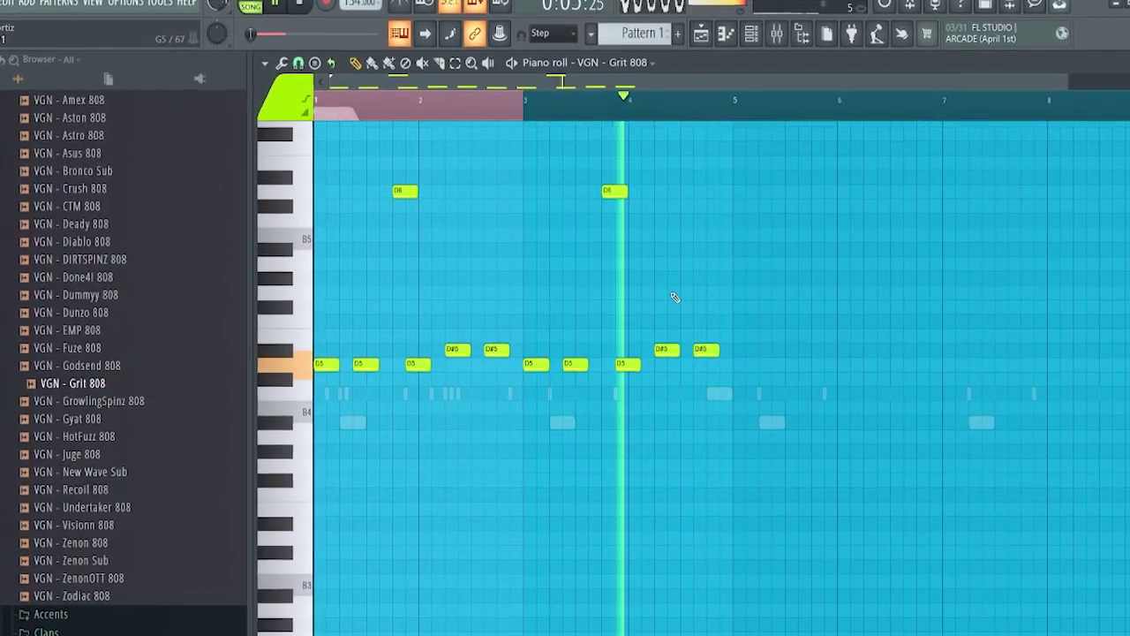
right_click(497, 349)
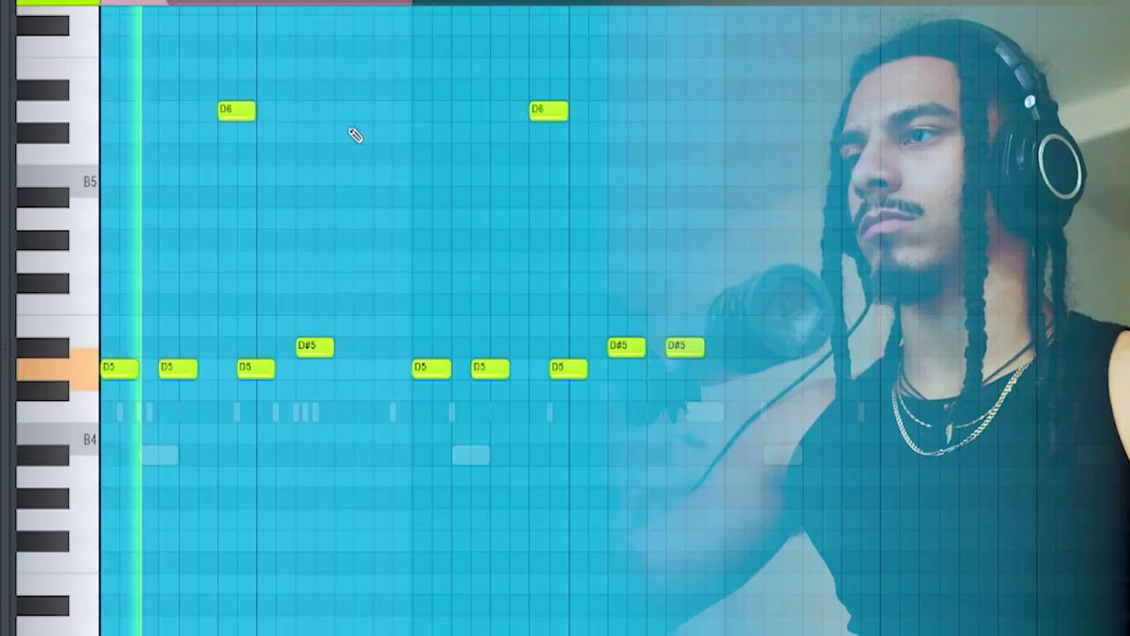
Step: Delete the second D5 note in bar 3 of the 808 line and lower that bar's D6 by one octave
right_click(494, 368)
left_click_drag(545, 141, 533, 79, "ctrl")
key("ctrl+Down")
Step: Apply quick legato to the two overlapping D5 notes at the end of bar 3 and deselect them
left_click_drag(590, 439, 515, 345, "ctrl")
key("ctrl+l")
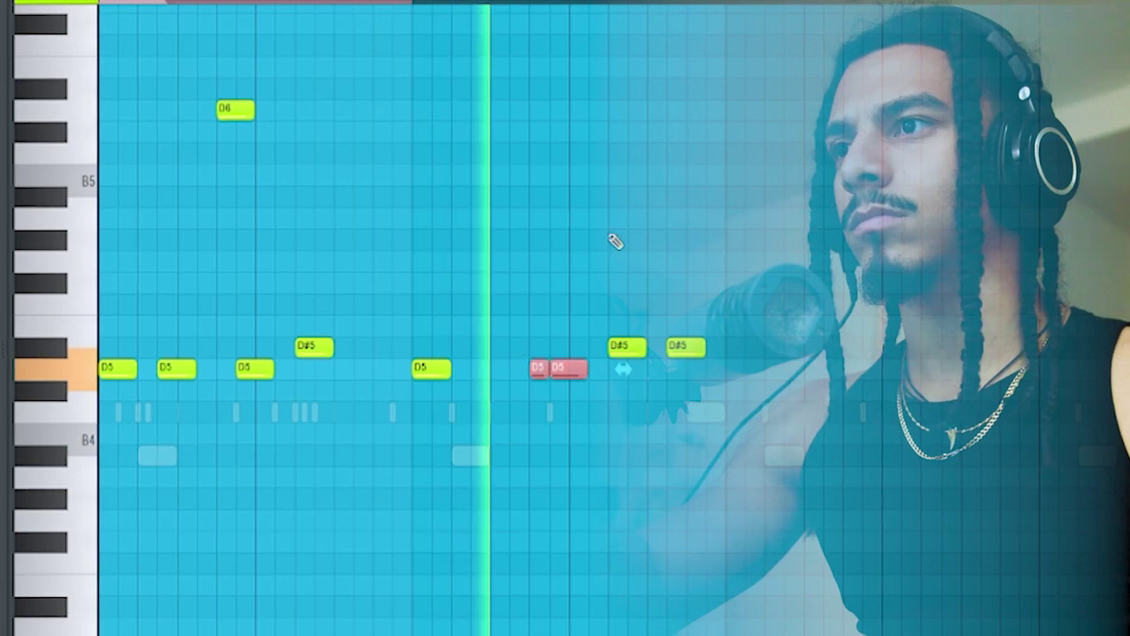
key("ctrl+d")
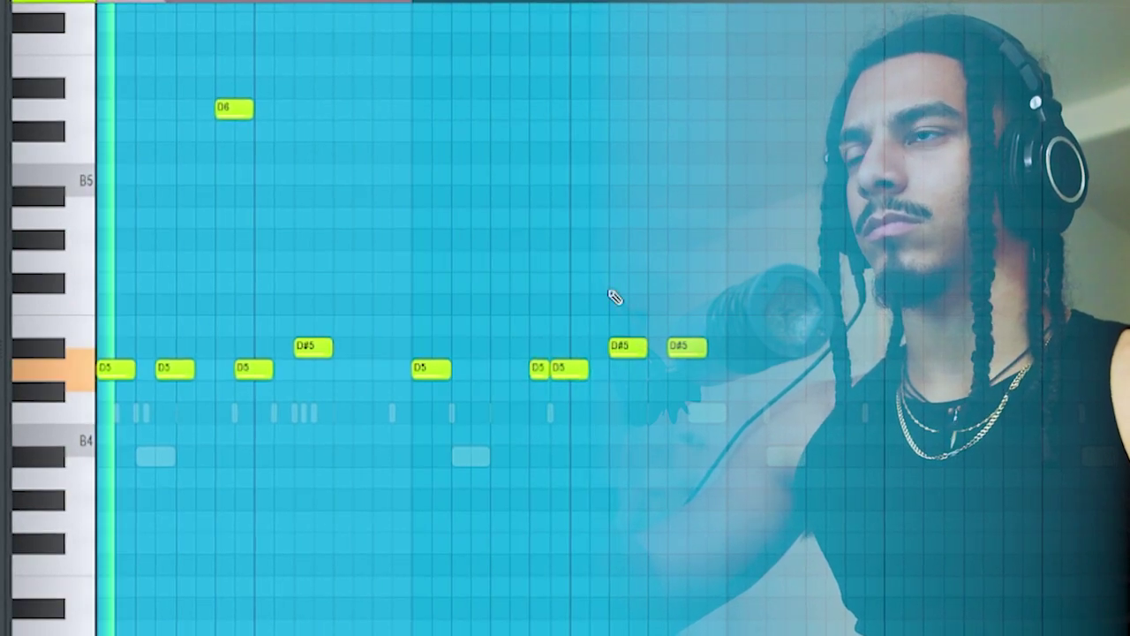
Step: Add two high notes in bar 4 of the 808 line, setting them to D6 and F6
scroll(618, 265, "up", 3)
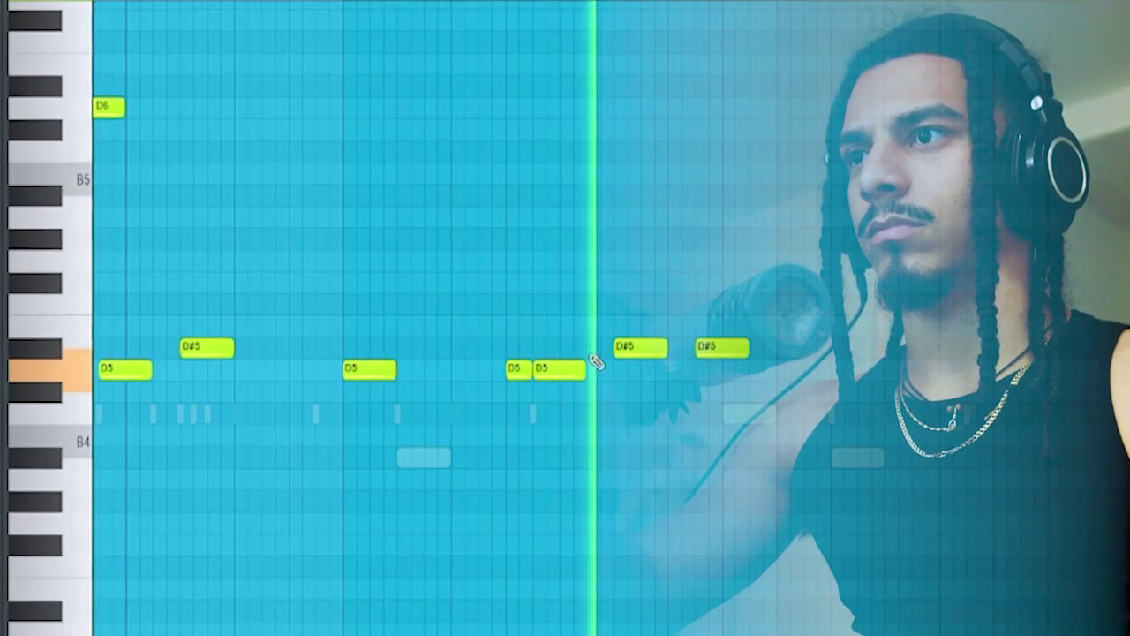
left_click(702, 291, "ctrl")
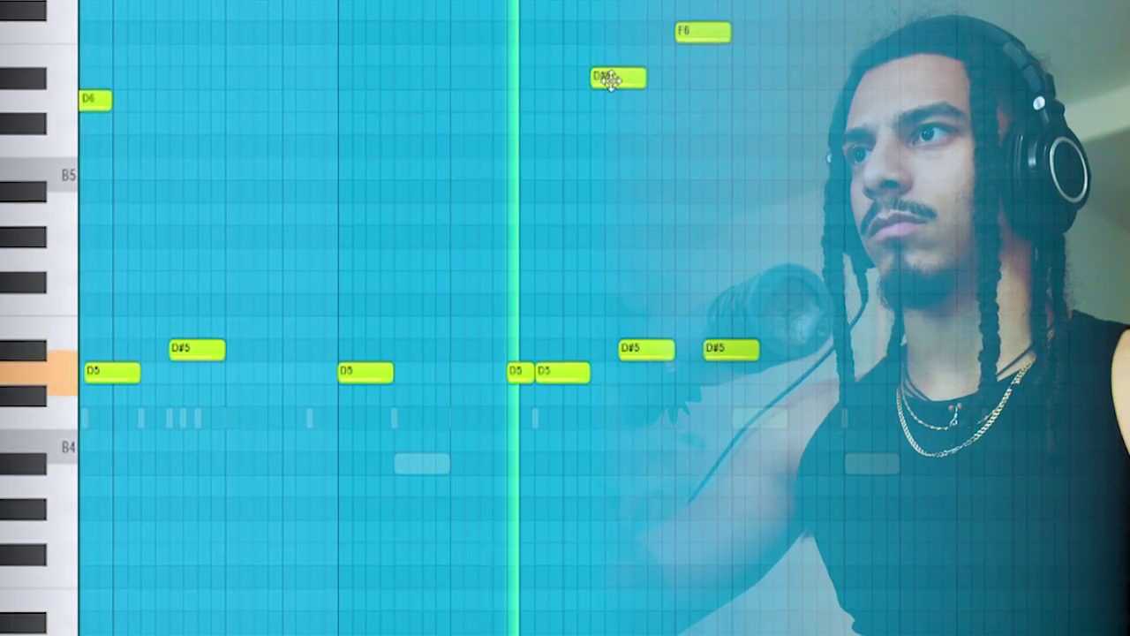
left_click_drag(610, 78, 609, 98)
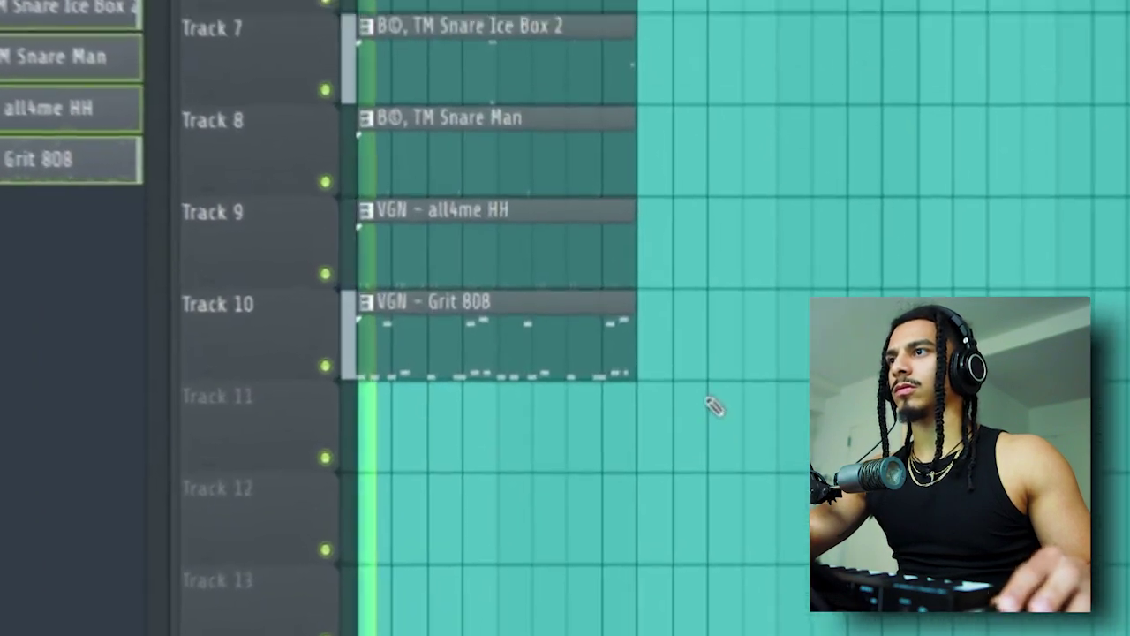
Step: Trim the drum and 808 clips on Tracks 5 to 10 to four bars and place eight-bar copies at bars 9 and 17
scroll(692, 371, "up", 2)
left_click_drag(588, 305, 579, 22)
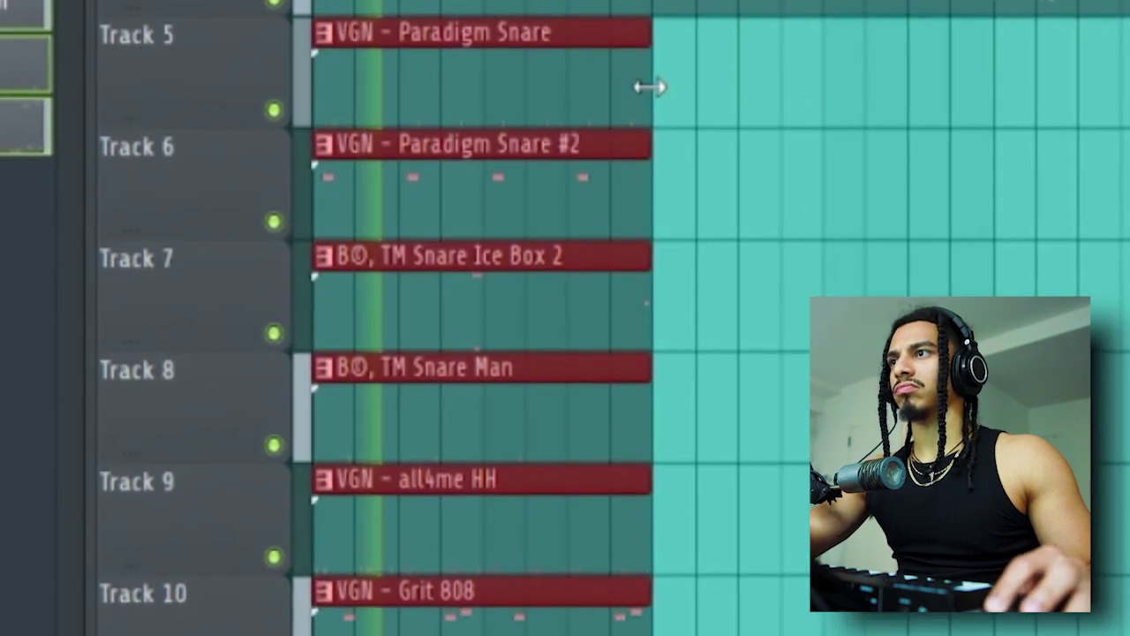
left_click_drag(648, 86, 490, 85)
left_click_drag(517, 631, 360, 101)
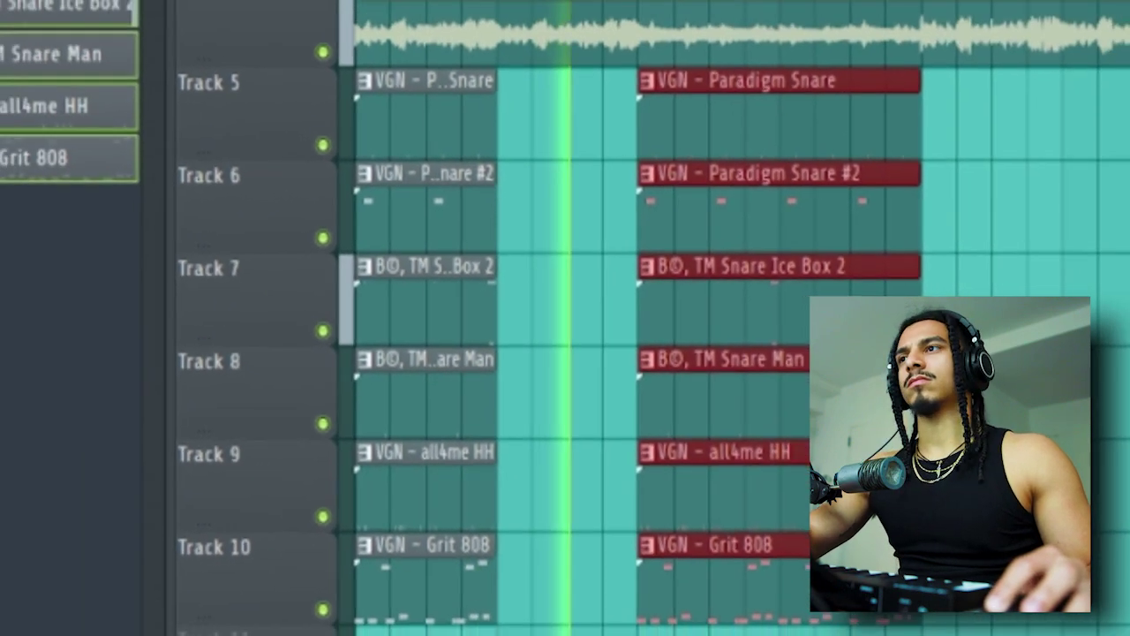
left_click_drag(737, 119, 994, 96)
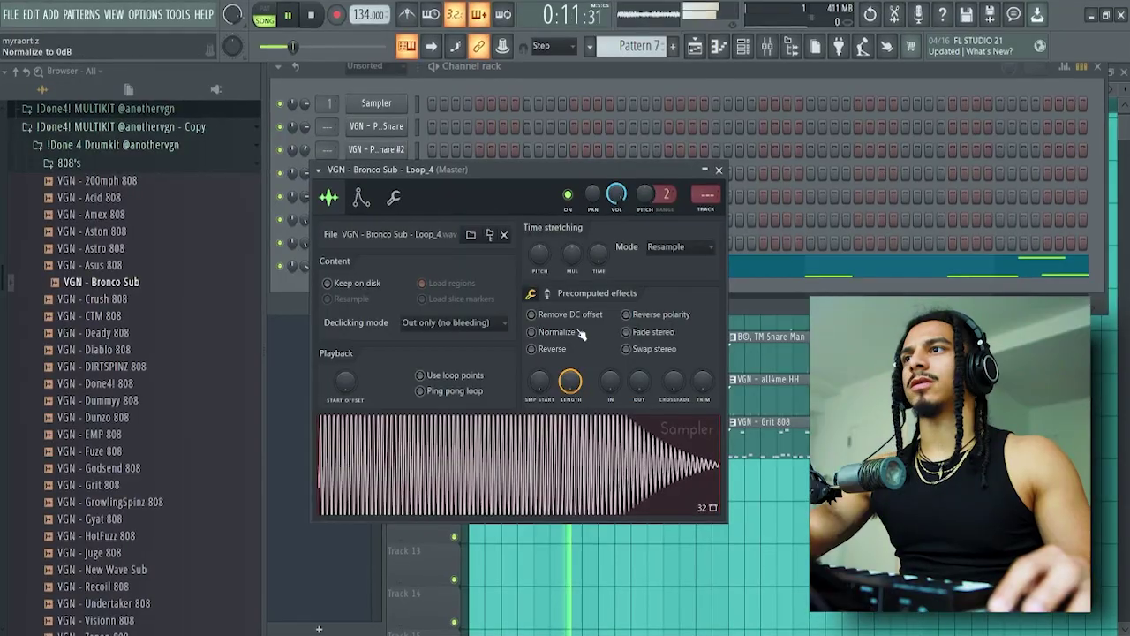
Step: Normalize the VGN - Bronco Sub sample in its sampler settings
left_click(547, 264)
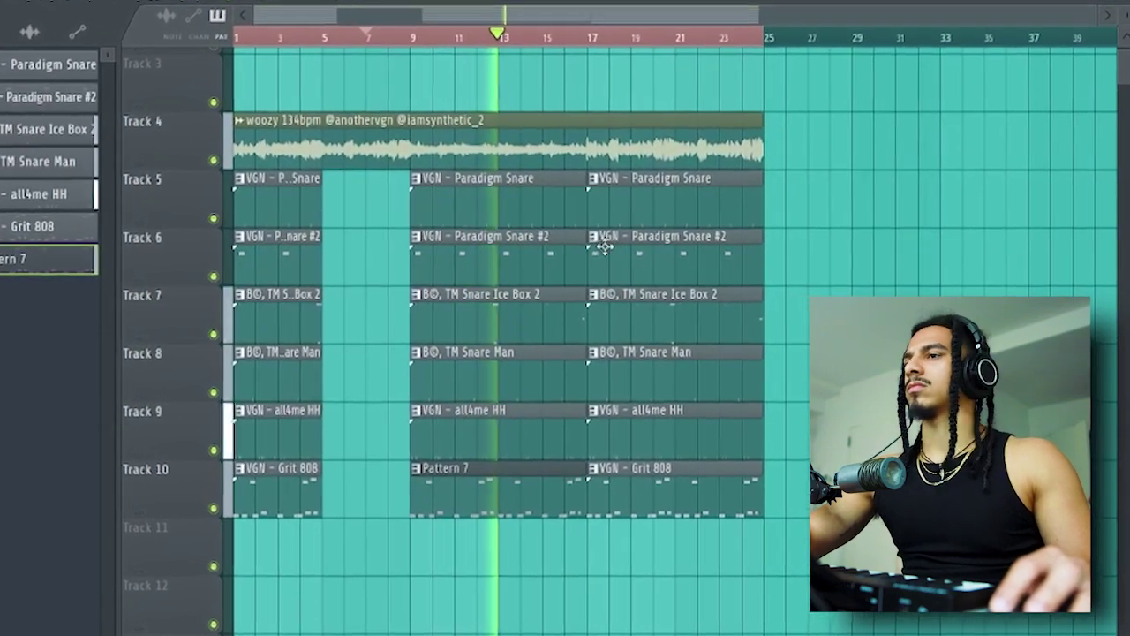
Step: Cut the last bar off the bar 9 clips on Tracks 5 to 10 so they end at bar 16
scroll(605, 265, "up", 3)
left_click_drag(525, 543, 439, 194)
left_click(479, 37, "ctrl")
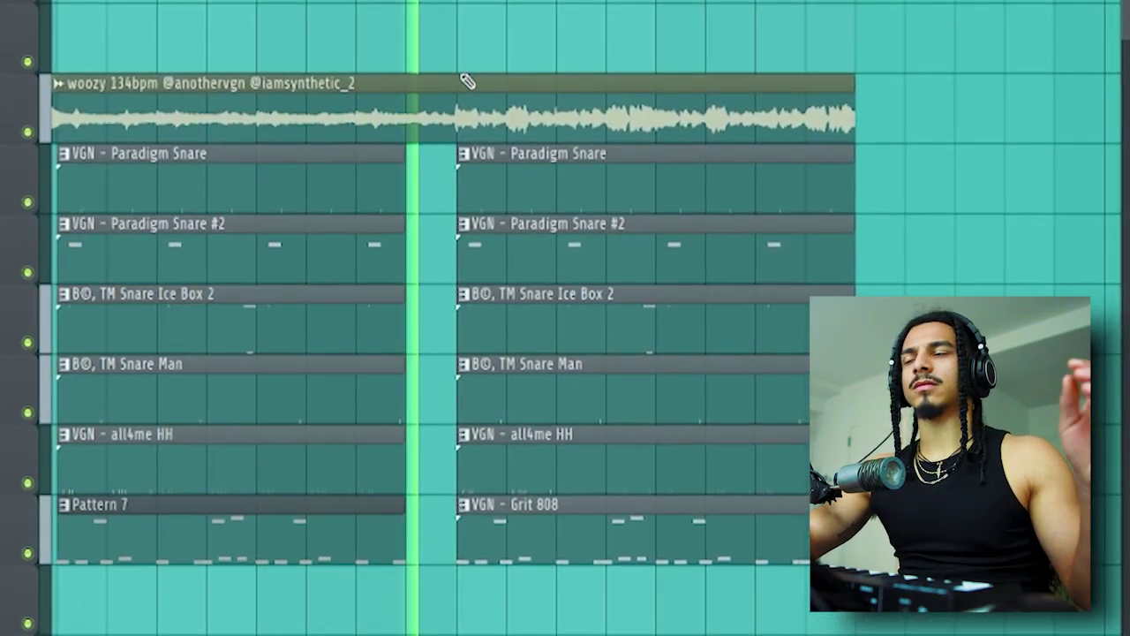
Step: Duplicate the whole arrangement on Tracks 4 to 10 to start at bar 25 and deselect the copies
scroll(434, 218, "down", 2)
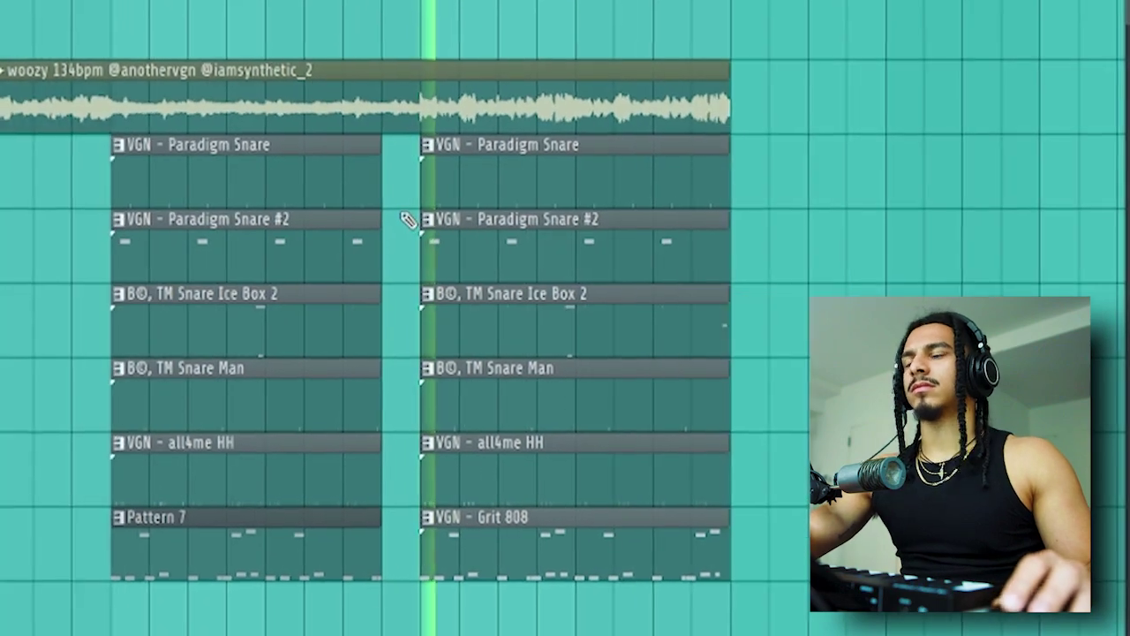
scroll(415, 243, "down", 2)
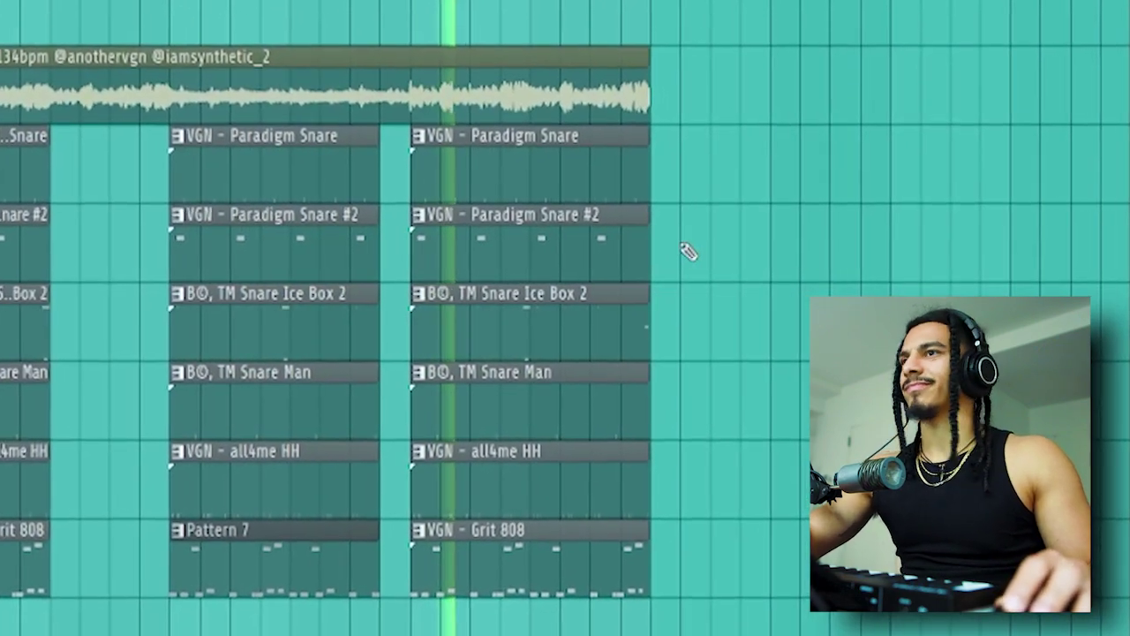
scroll(710, 292, "up", 1)
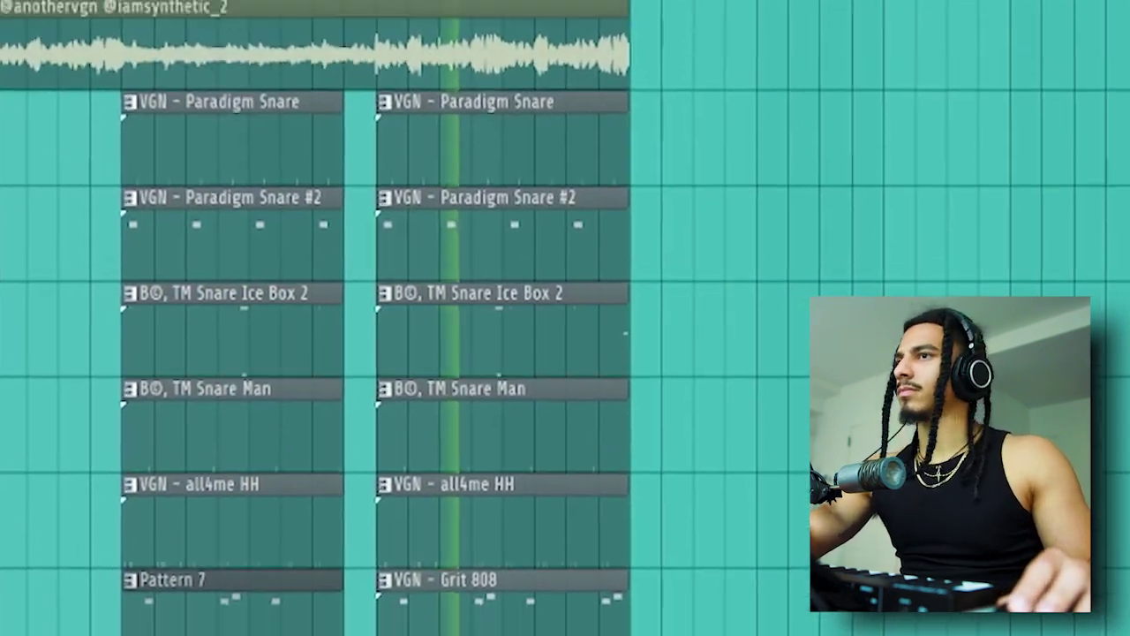
scroll(706, 292, "down", 1)
left_click_drag(724, 600, 697, 37)
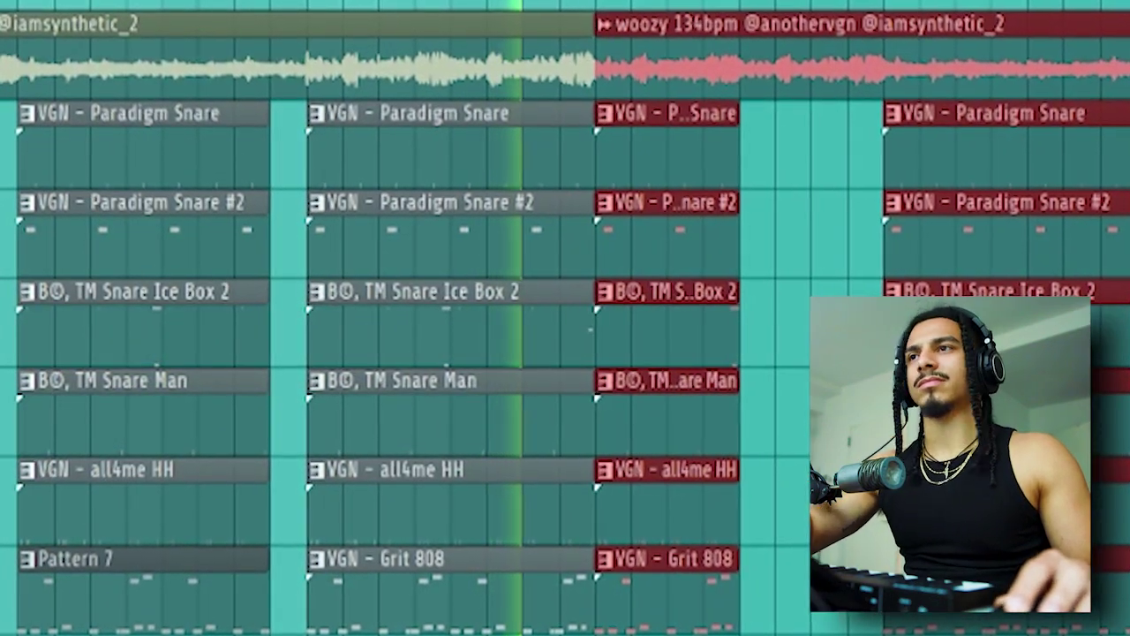
scroll(565, 318, "down", 1)
key("ctrl+d")
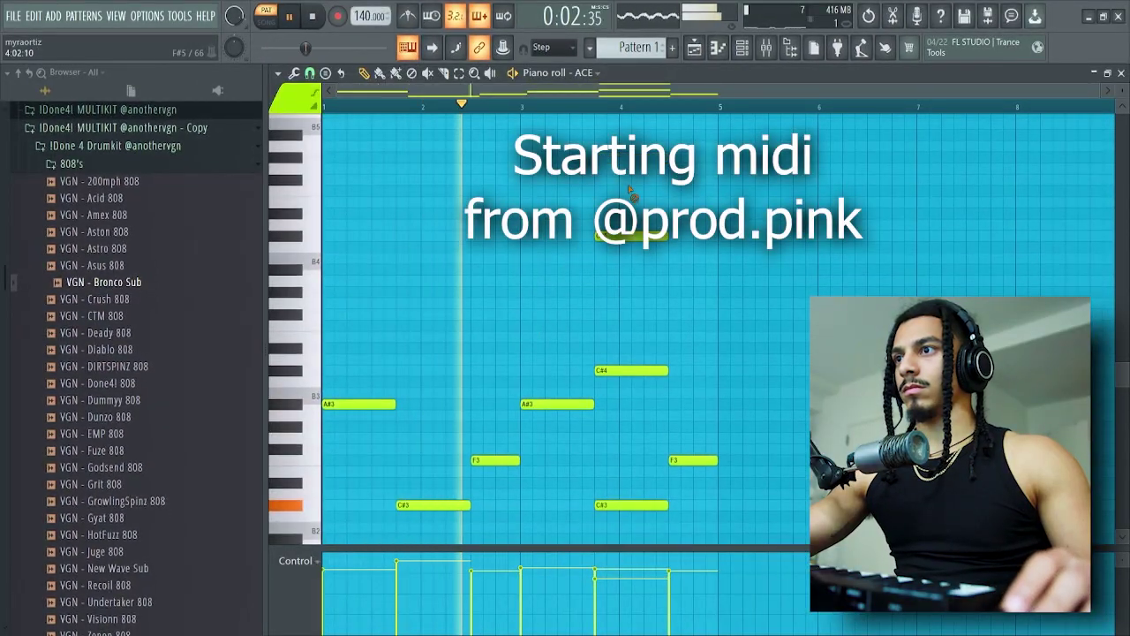
Step: In the ACE #2 melody, shift the second A#6 note two steps earlier and add a one-bar C#7 note at bar 2
left_click(744, 50)
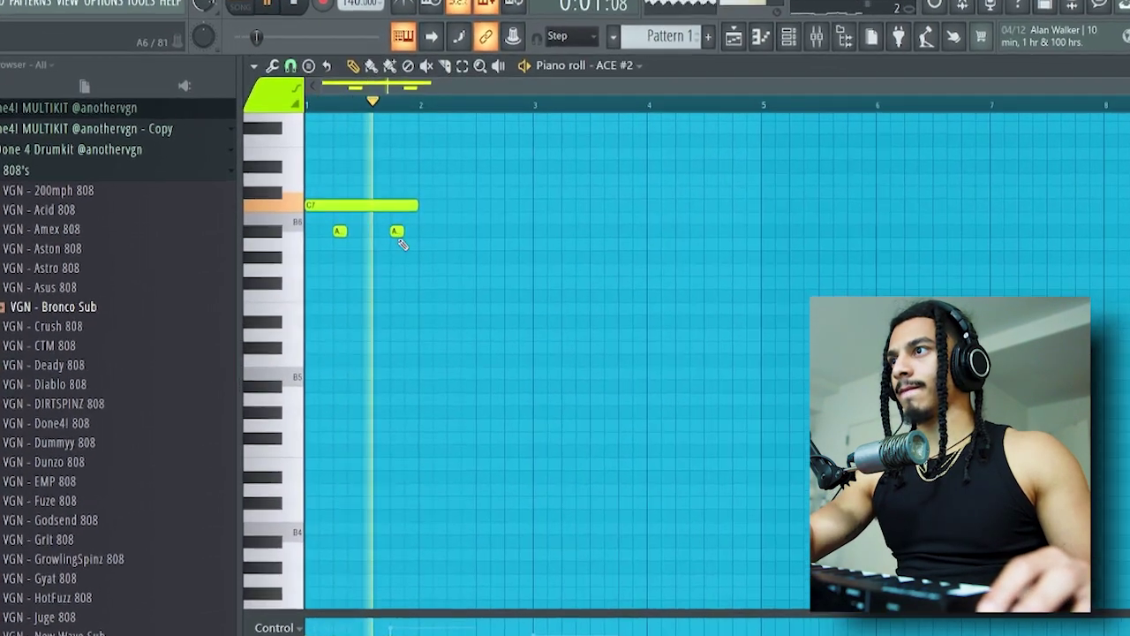
left_click_drag(395, 239, 380, 239)
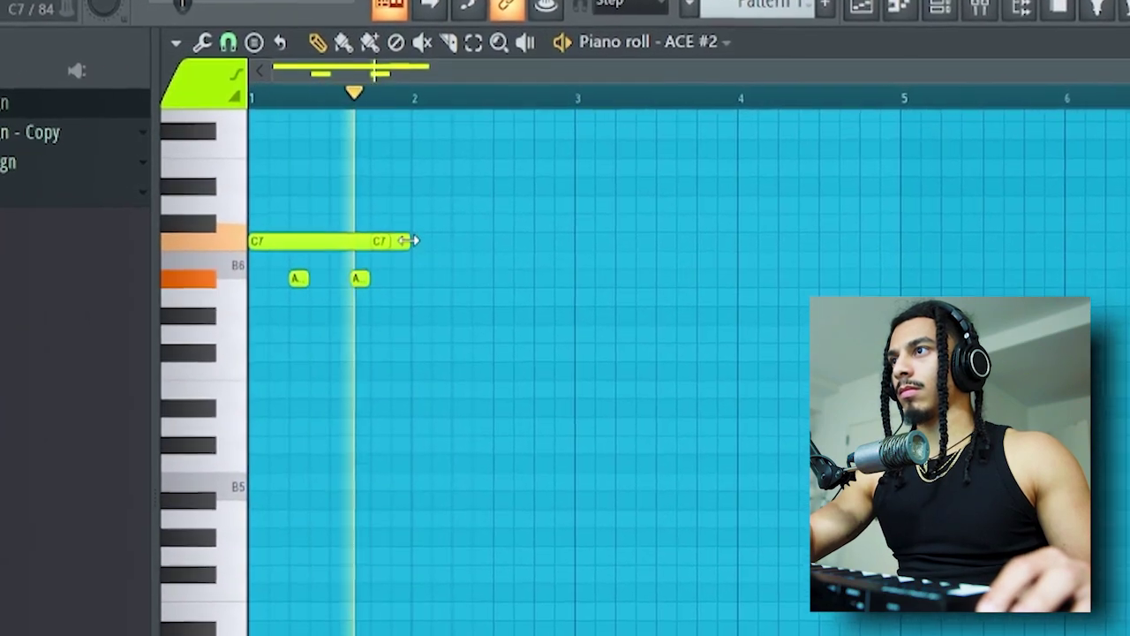
left_click(413, 225)
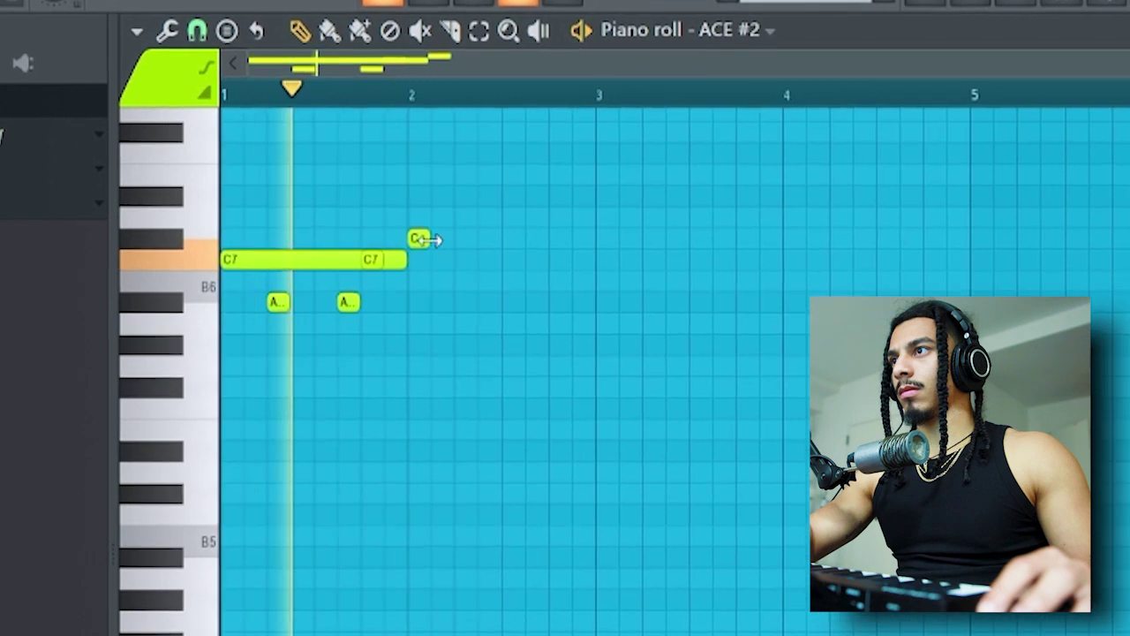
left_click_drag(434, 225, 606, 240)
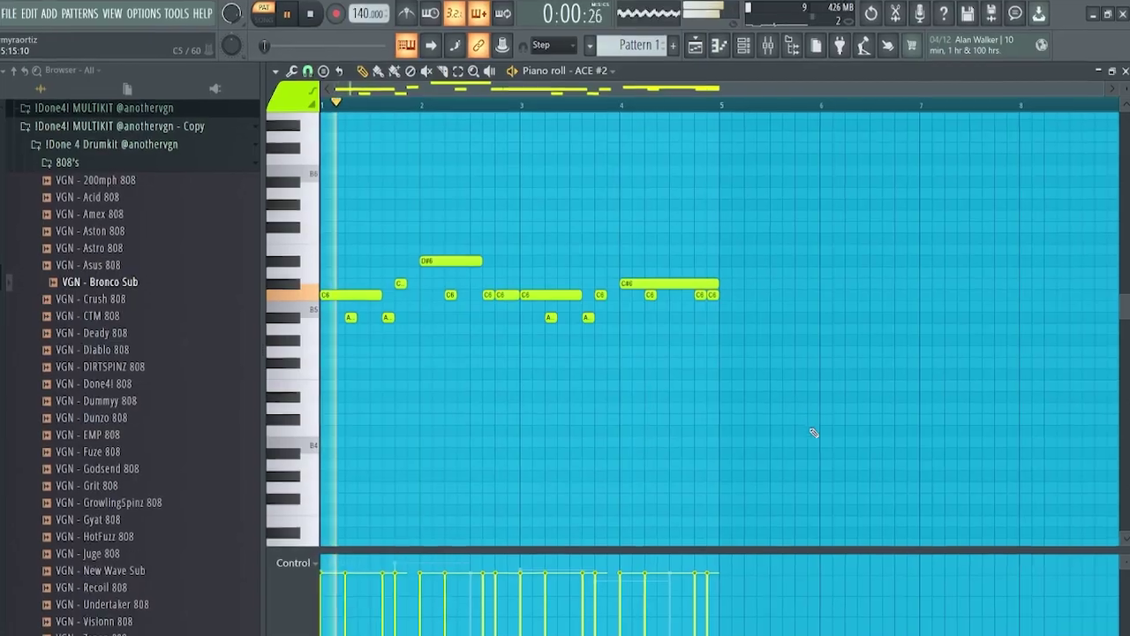
Step: Replace the ACE #2 notes in bars 3 and 4 with a duplicate of bars 1 and 2 and raise the whole melody one octave
left_click_drag(806, 436, 556, 237)
key("Delete")
key("ctrl+b")
key("ctrl+d")
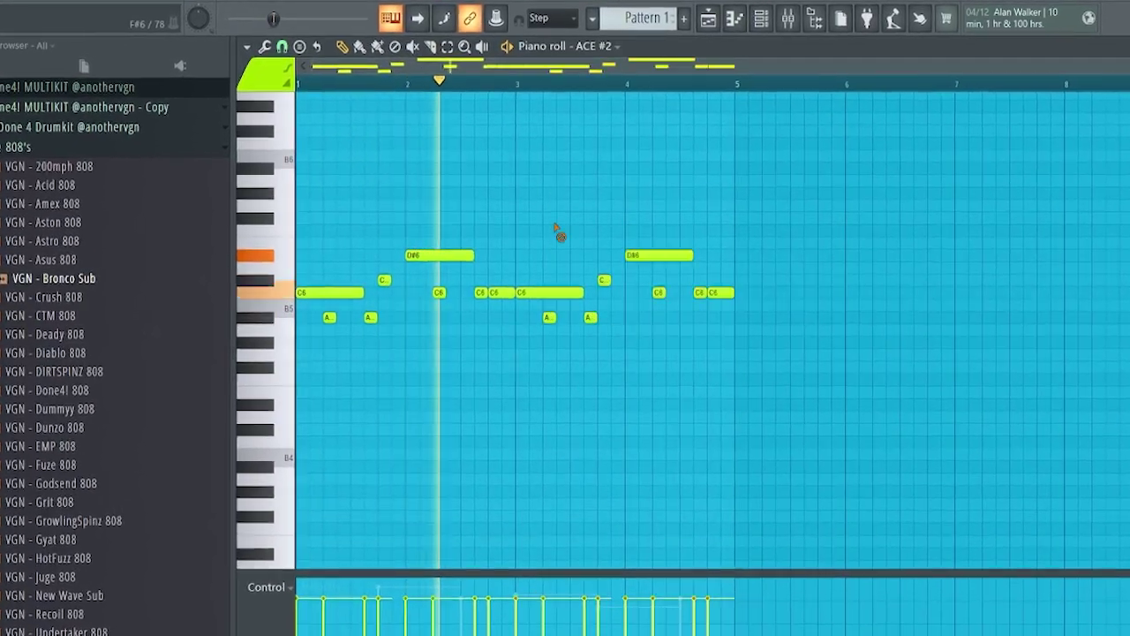
key("ctrl+Up")
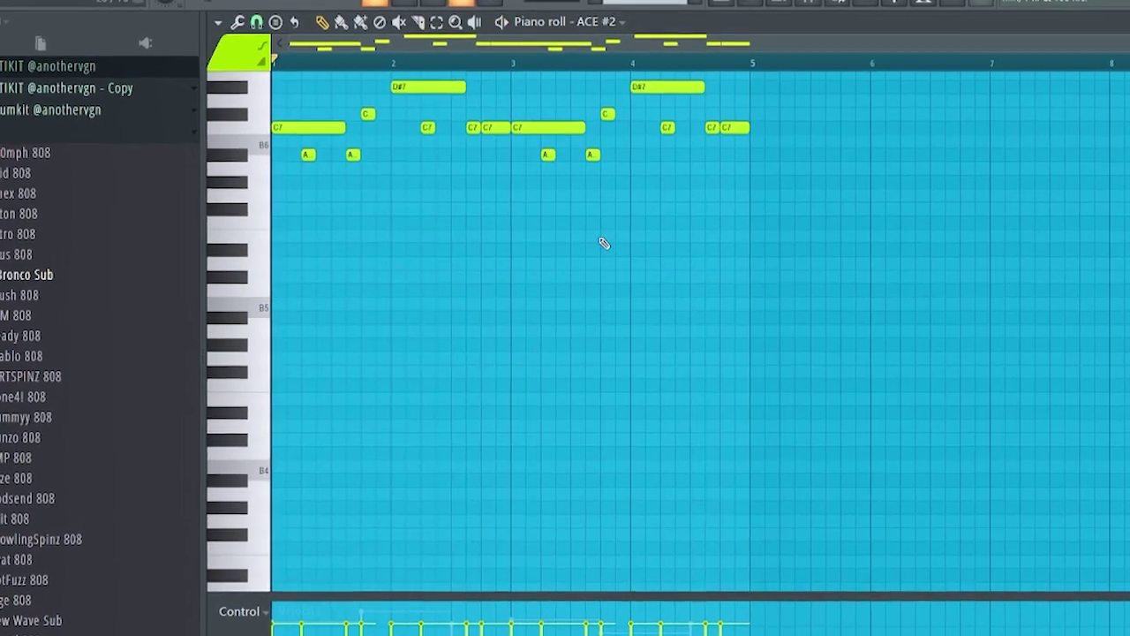
key("F6")
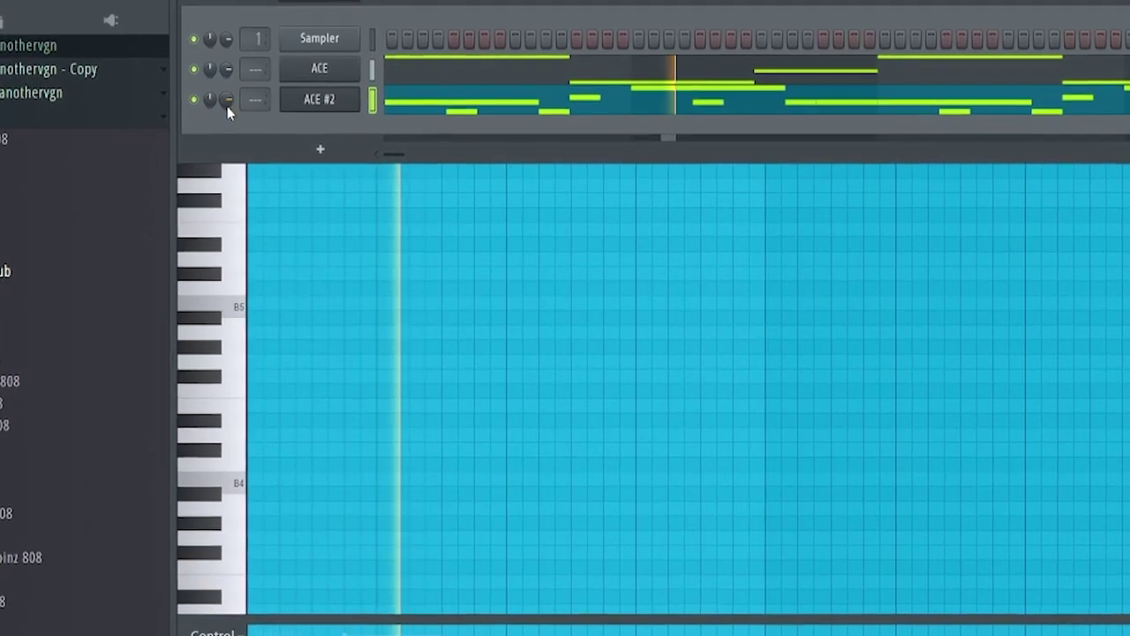
Step: Lower the ACE #2 channel's volume, hide the channel rack and show the stacked notes at the end of bar 4
left_click_drag(246, 112, 246, 124)
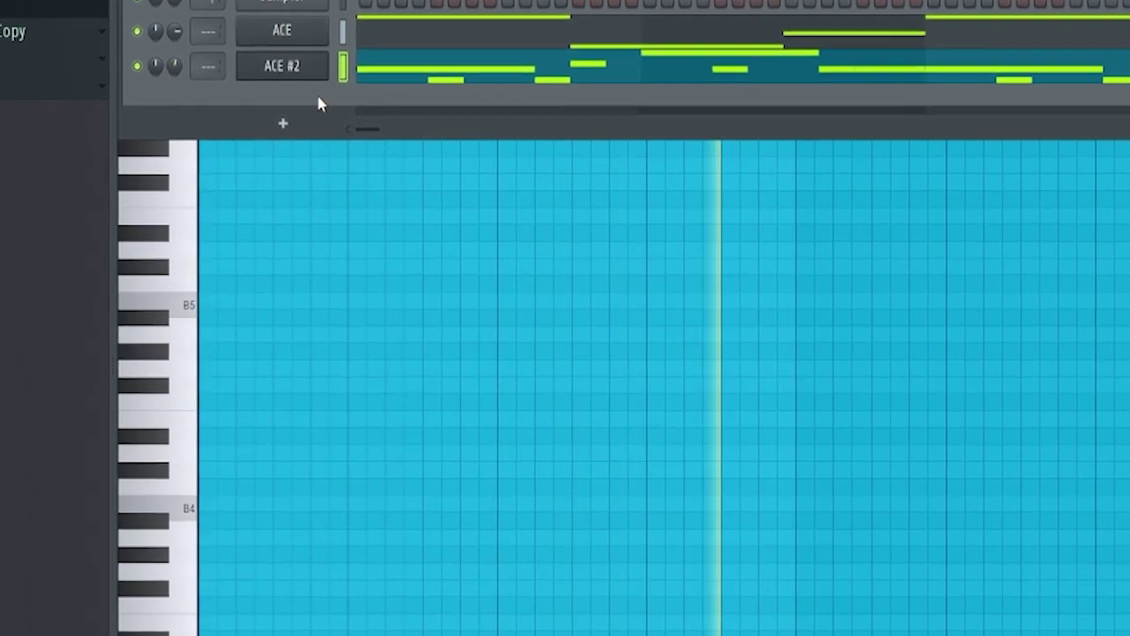
key("F6")
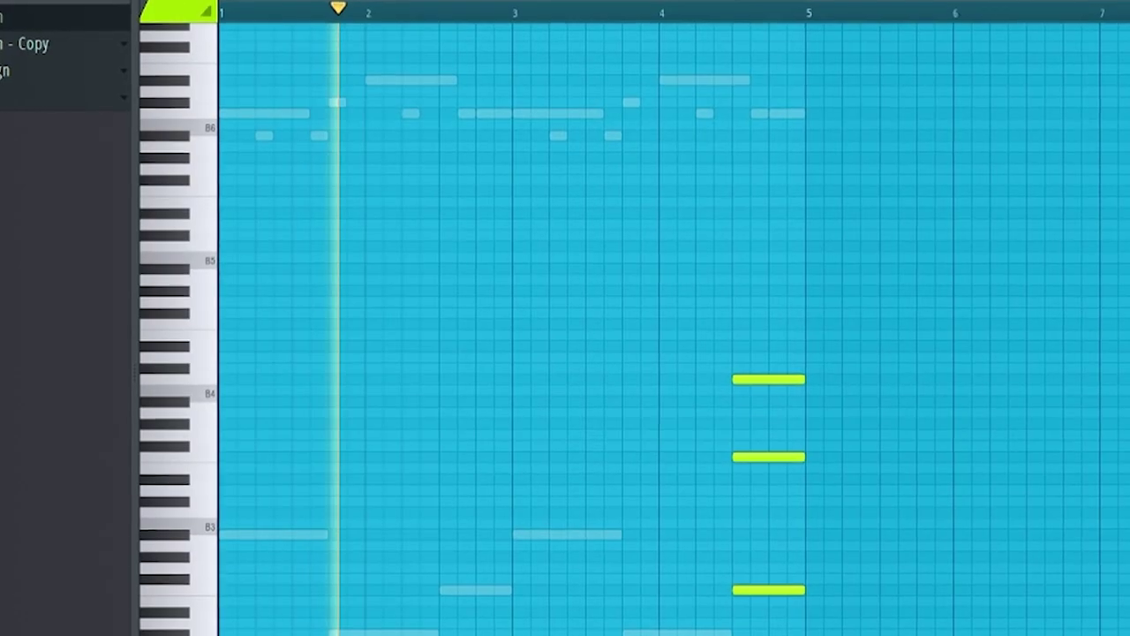
scroll(845, 139, "down", 3)
scroll(845, 138, "down", 2)
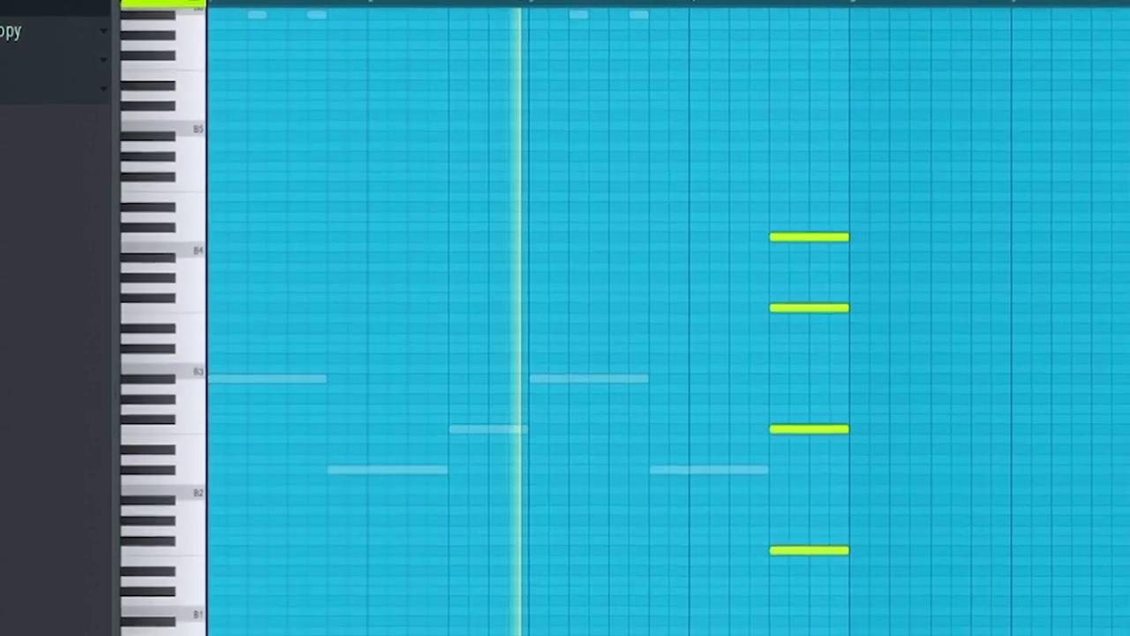
scroll(850, 155, "down", 2)
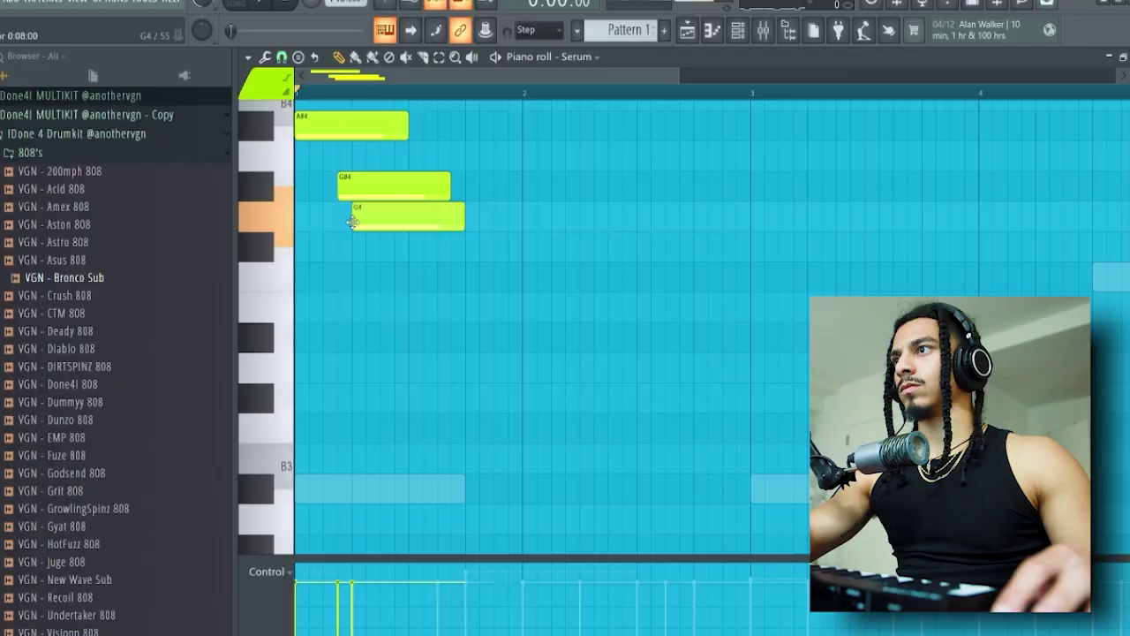
Step: In the Serum melody, lower the third note of bar 1 and the note after the bar 2 G#4 to F4
left_click_drag(356, 211, 355, 242)
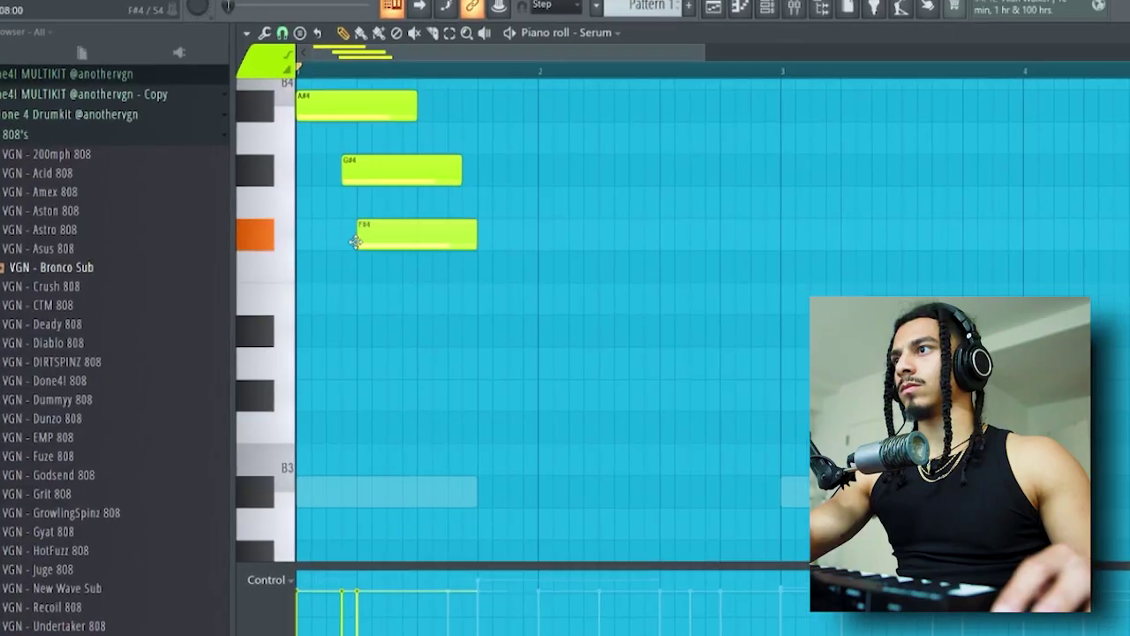
left_click_drag(435, 235, 433, 272)
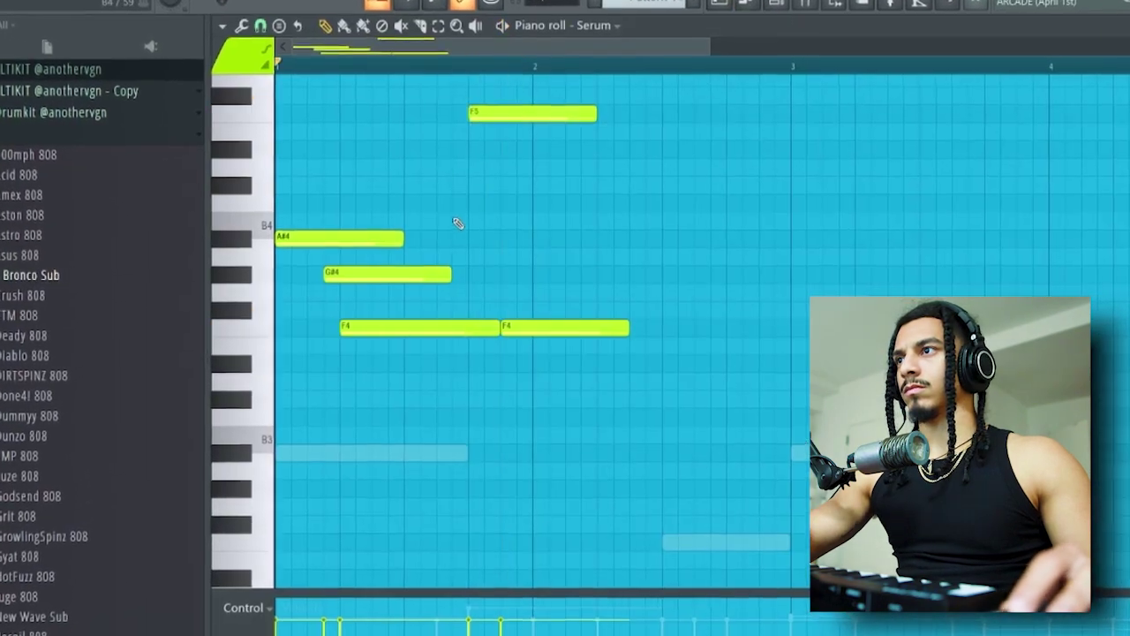
scroll(457, 223, "up", 2)
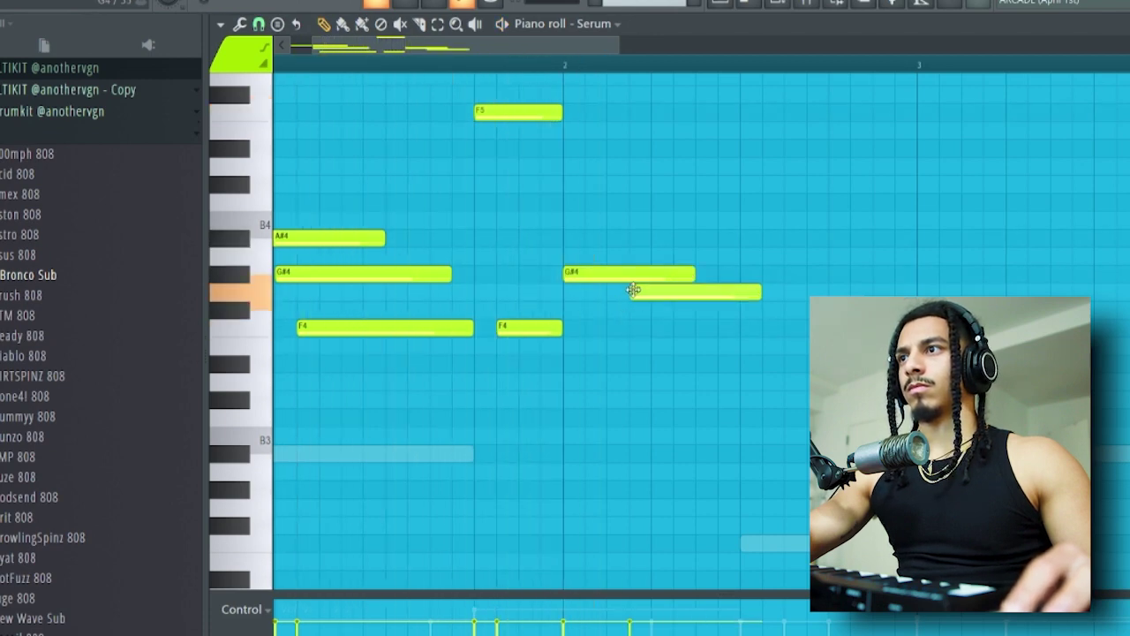
left_click_drag(643, 315, 642, 331)
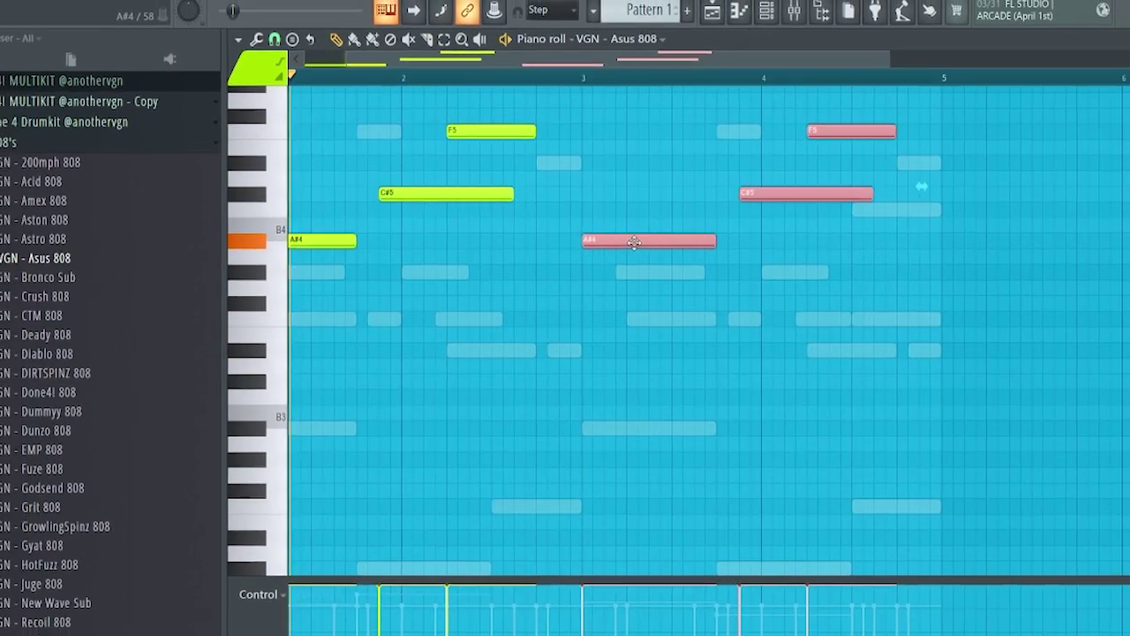
left_click(530, 215)
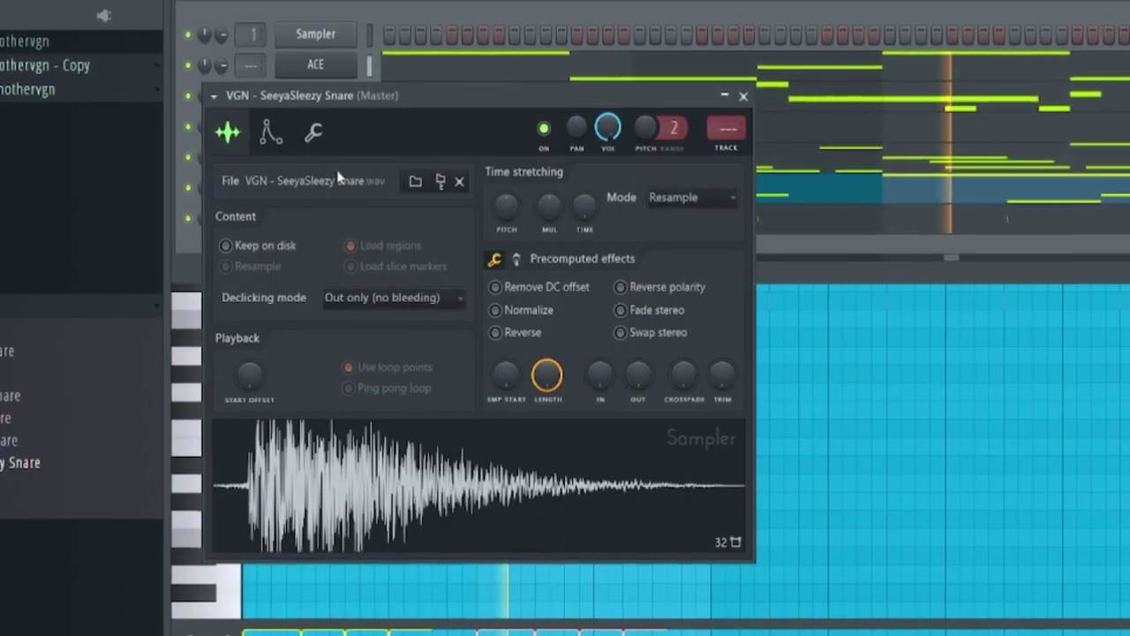
Step: Look through the VGN - SeeyaSleezy Snare's miscellaneous, envelope and sample settings, including its precomputed effects
left_click(313, 131)
left_click(174, 109)
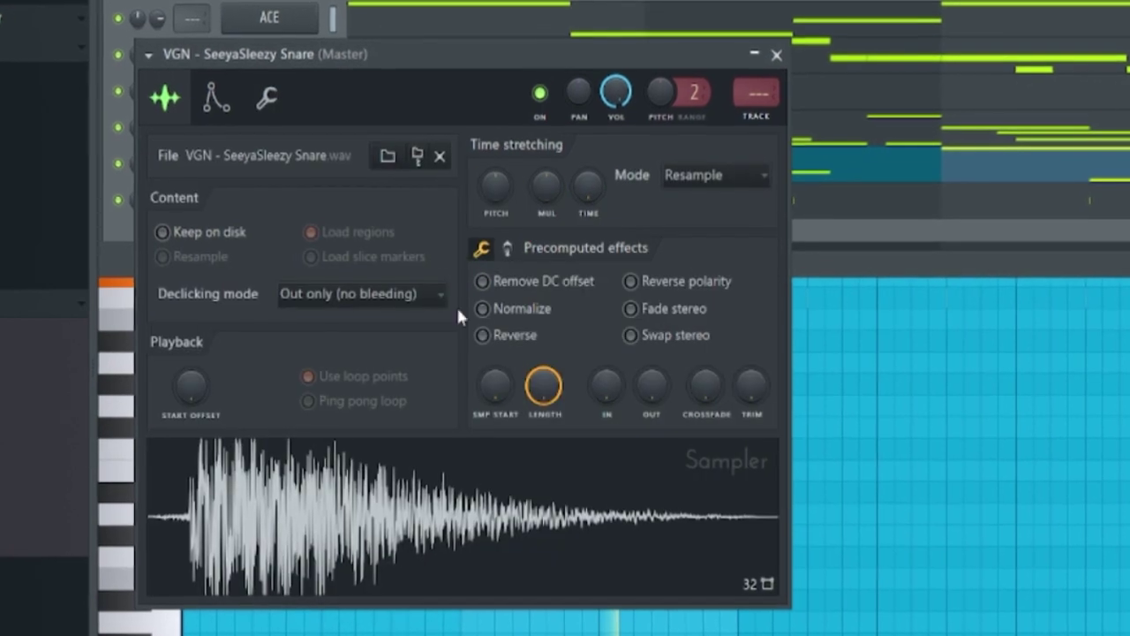
left_click(270, 99)
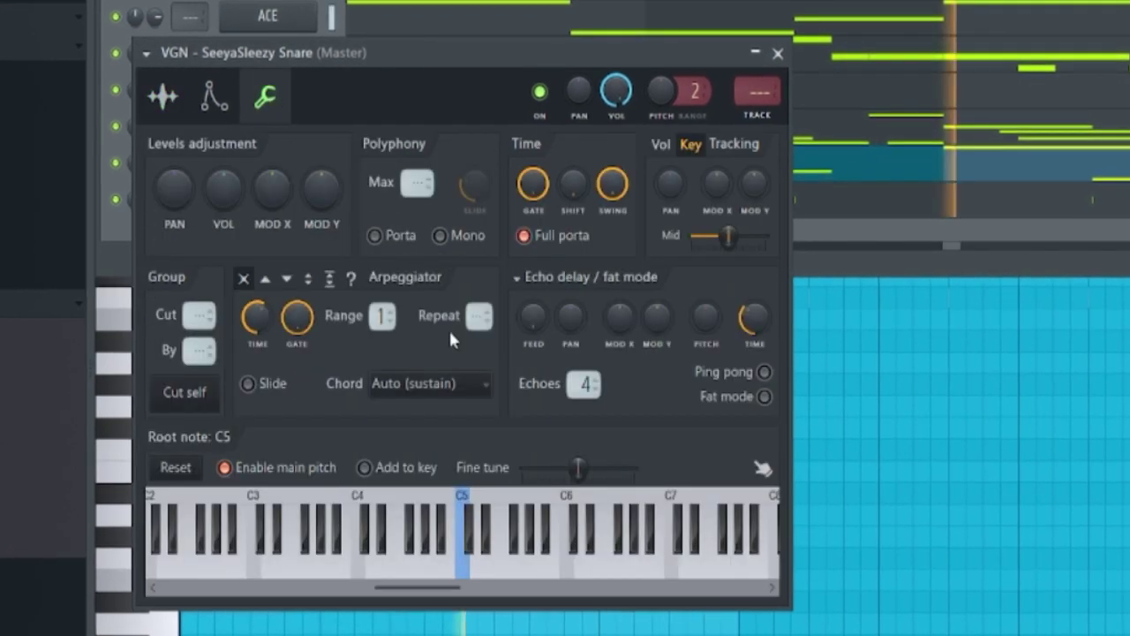
left_click(211, 104)
left_click(180, 106)
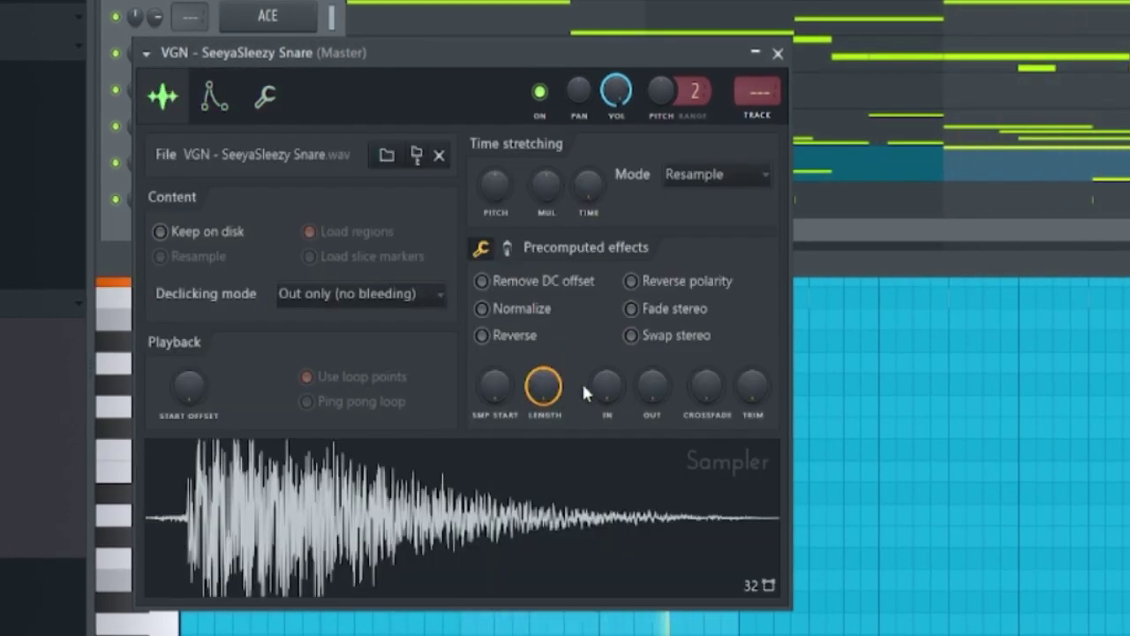
left_click(507, 248)
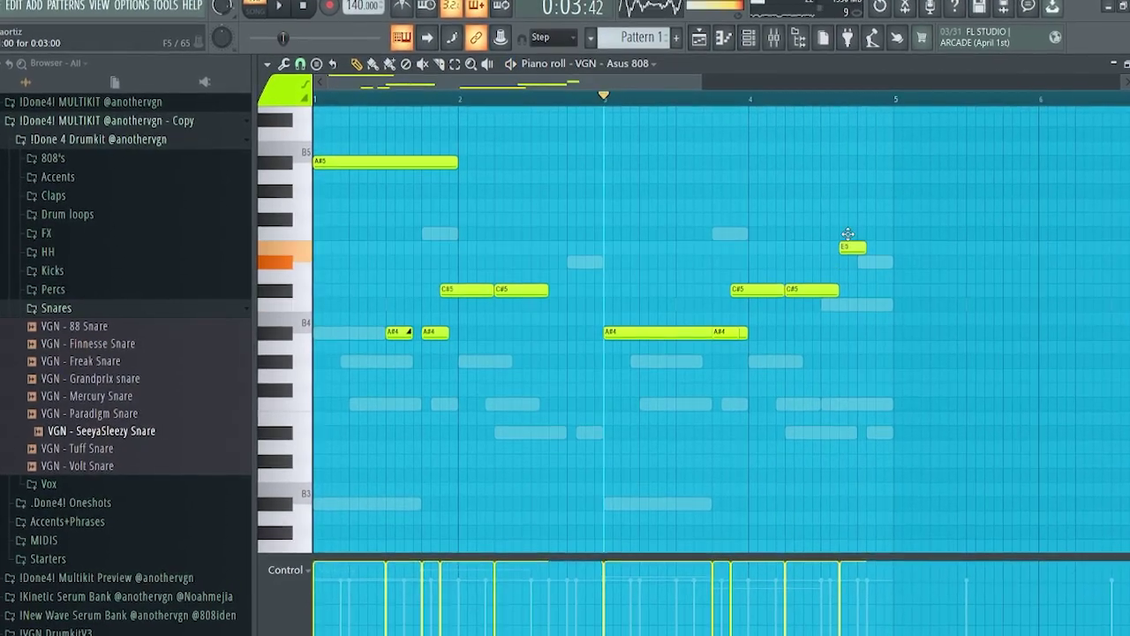
Step: Stop playback and move the last Asus 808 note in bar 4 up to F5
key("space")
left_click_drag(848, 234, 884, 233)
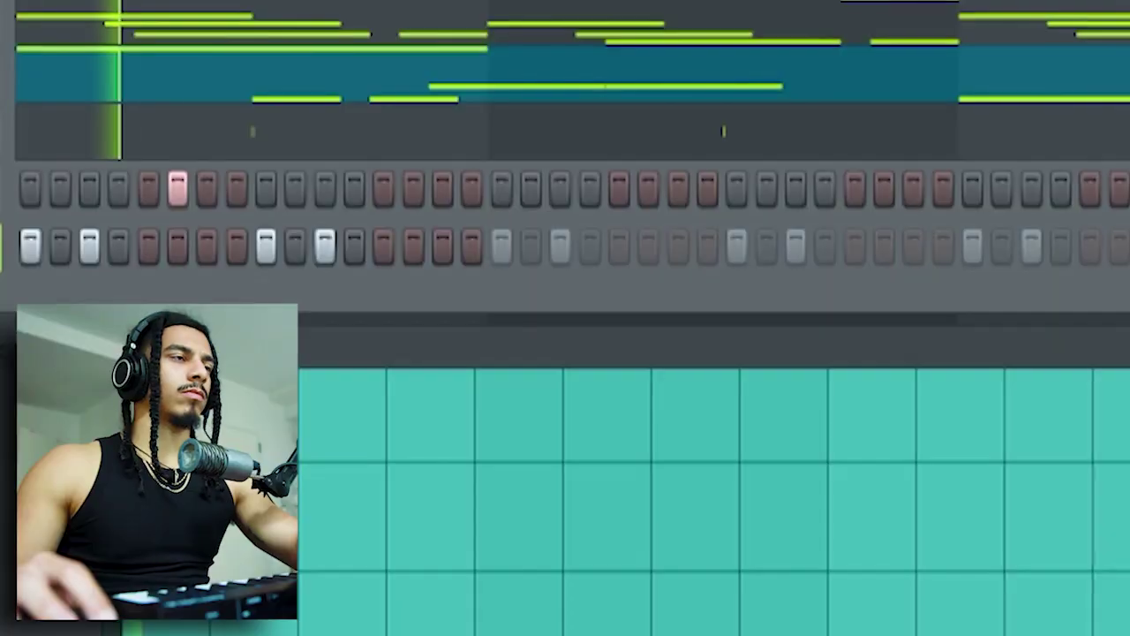
Step: Turn on steps 13, 14 and 15 of the lowest drum channel and step 21 of the channel above it during playback
key("space")
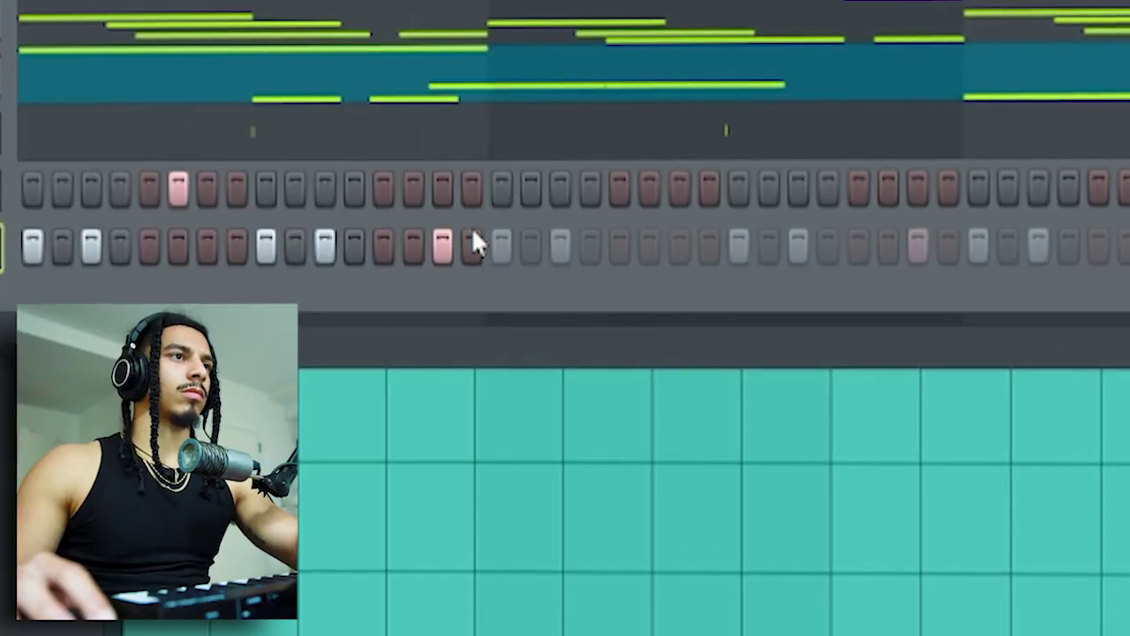
left_click_drag(384, 250, 415, 251)
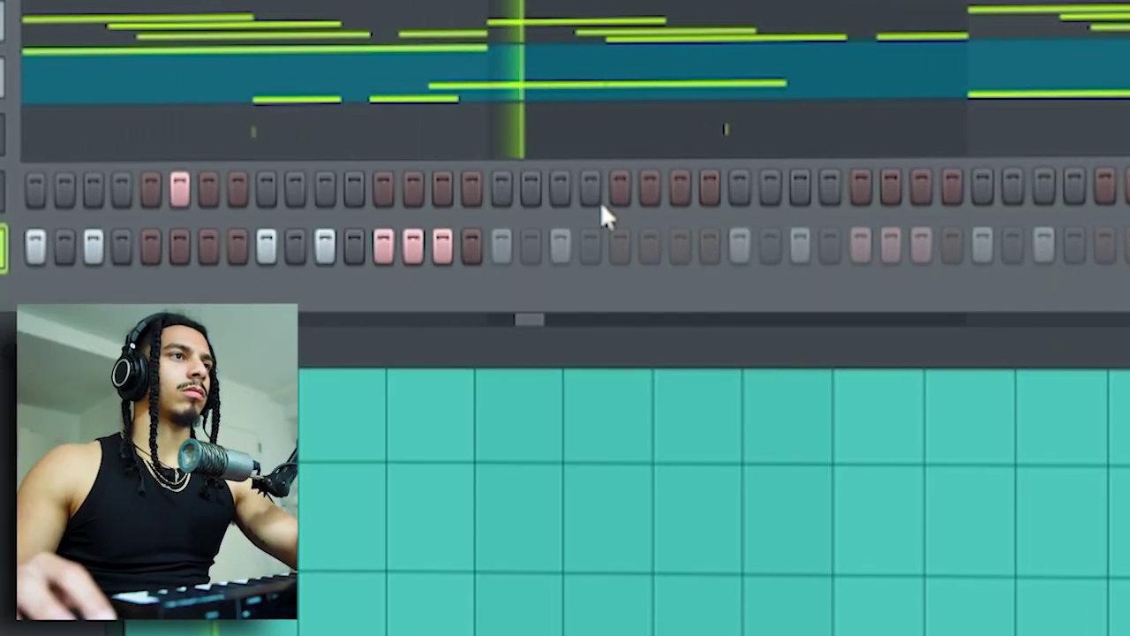
left_click(620, 187)
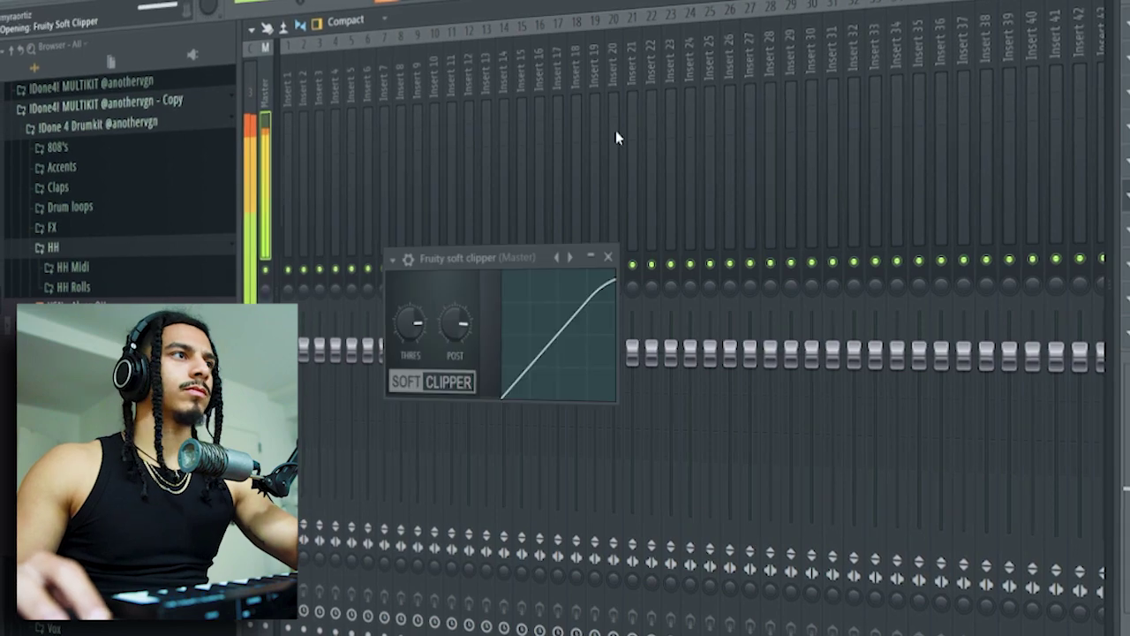
Step: Duplicate the ACE pattern clip on Track 1 so the copy starts at bar 5, and deselect the clips
key("F5")
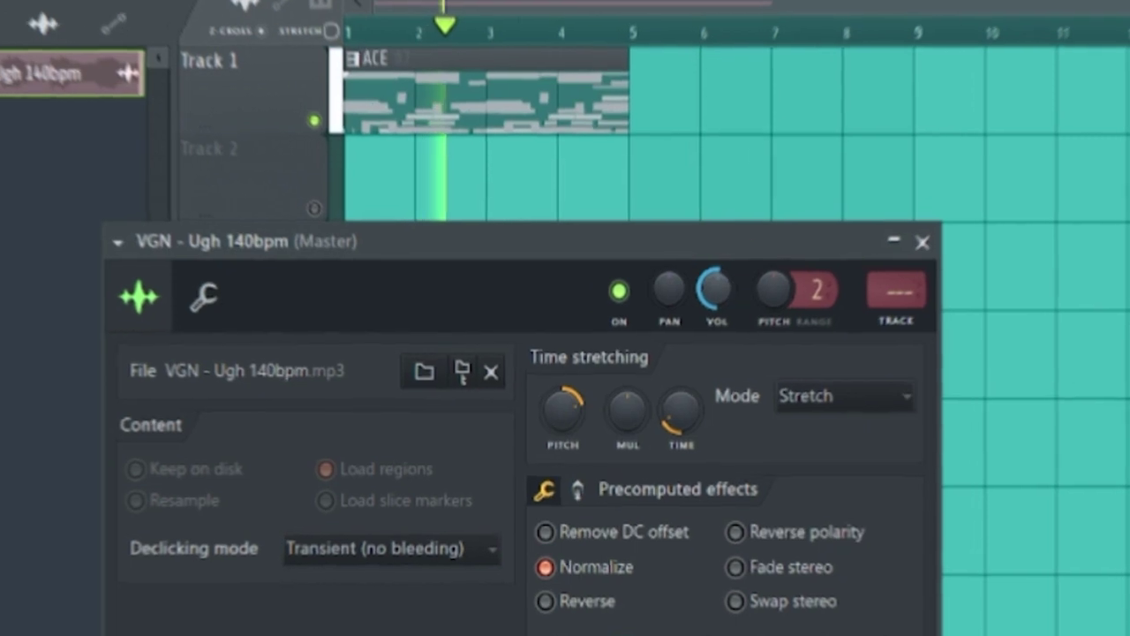
key("Escape")
left_click(554, 94, "ctrl")
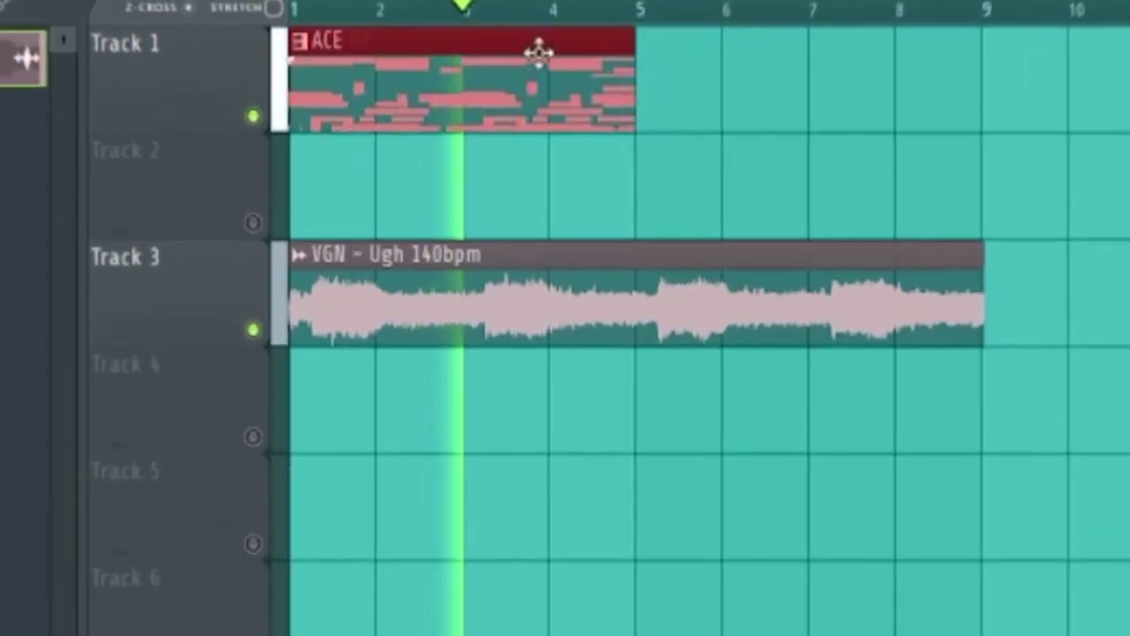
key("ctrl+b")
left_click(1033, 264)
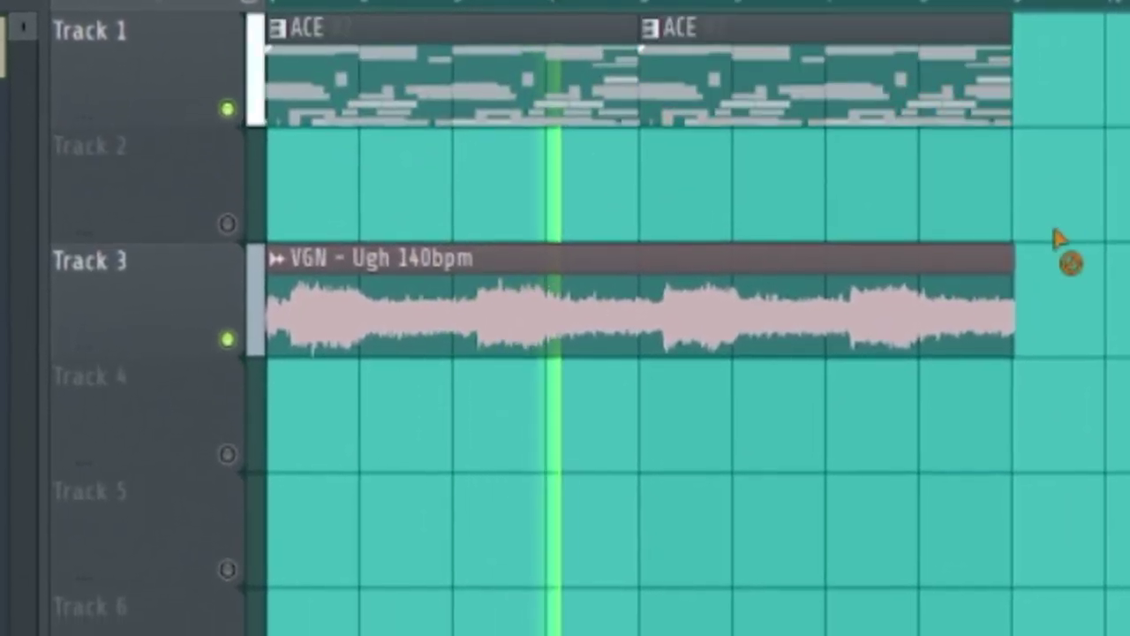
Step: Open the VGN - Ugh 140bpm clip's settings, examine them alongside its enlarged waveform on Track 3, and close them
double_click(893, 312)
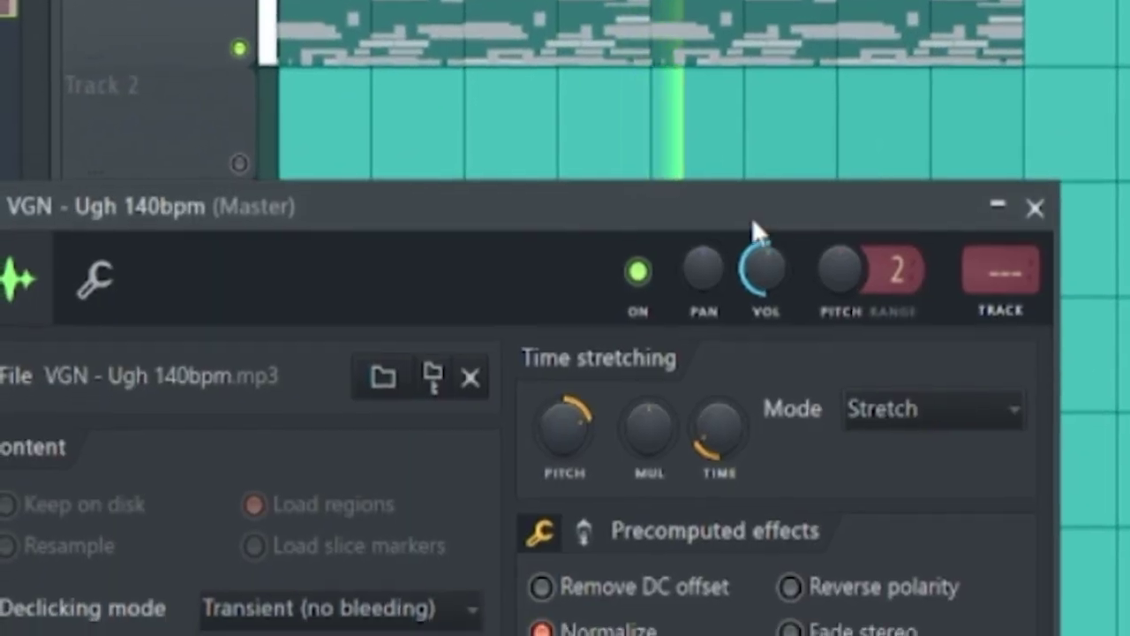
left_click_drag(744, 250, 708, 557)
left_click_drag(722, 499, 819, 513)
scroll(1030, 309, "up", 4)
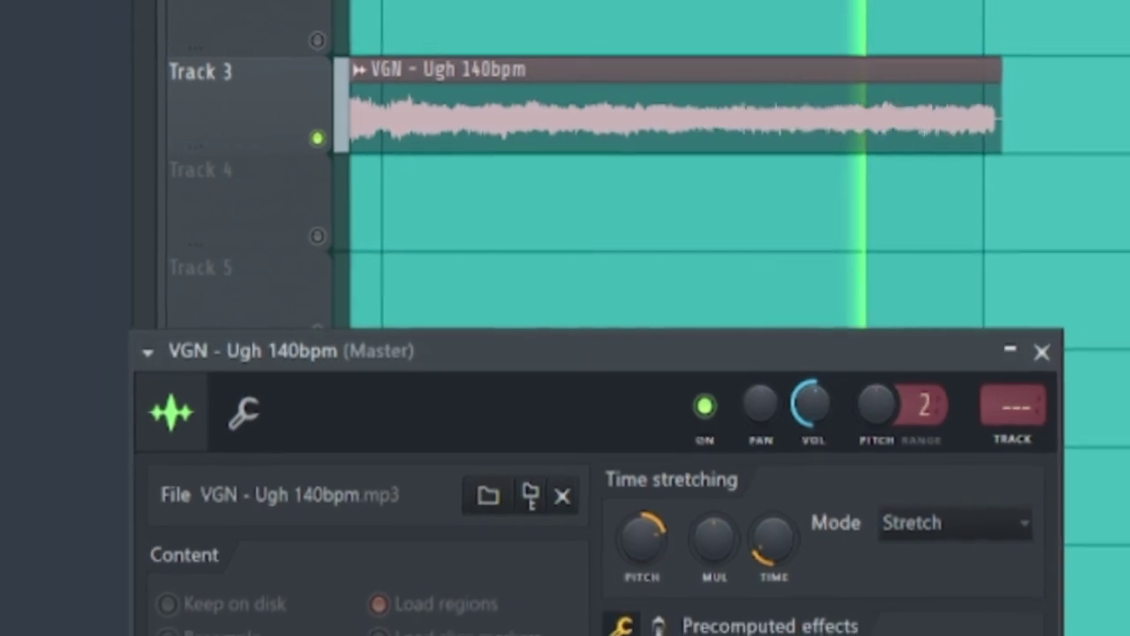
key("Escape")
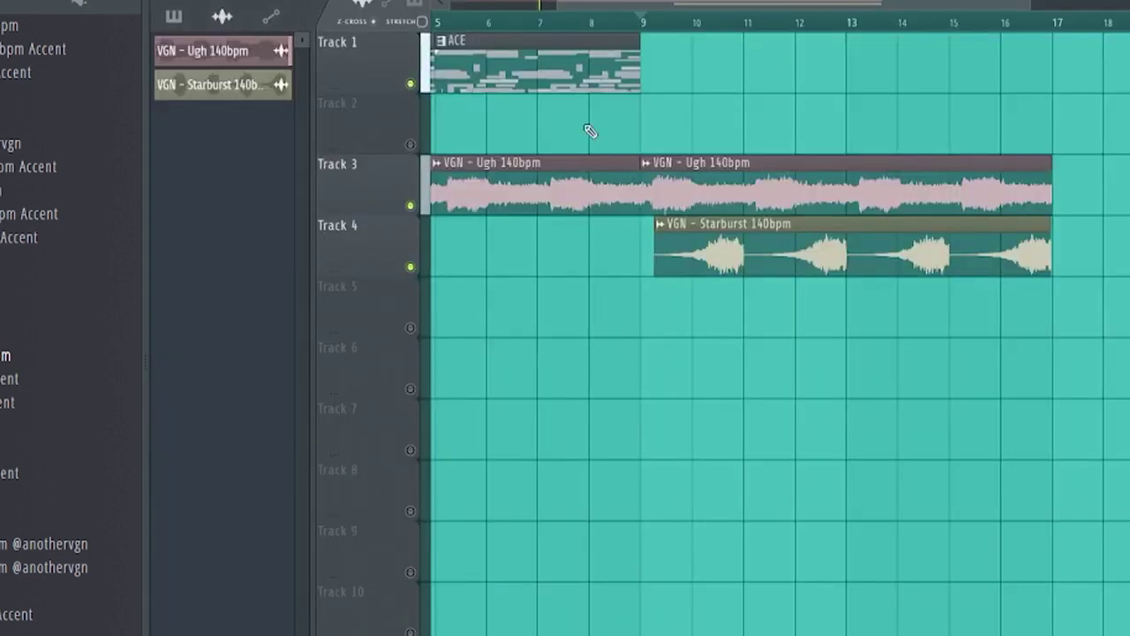
Step: Play the arrangement and select both ACE pattern clips on Track 1
scroll(590, 131, "down", 3)
key("space")
scroll(623, 131, "up", 1)
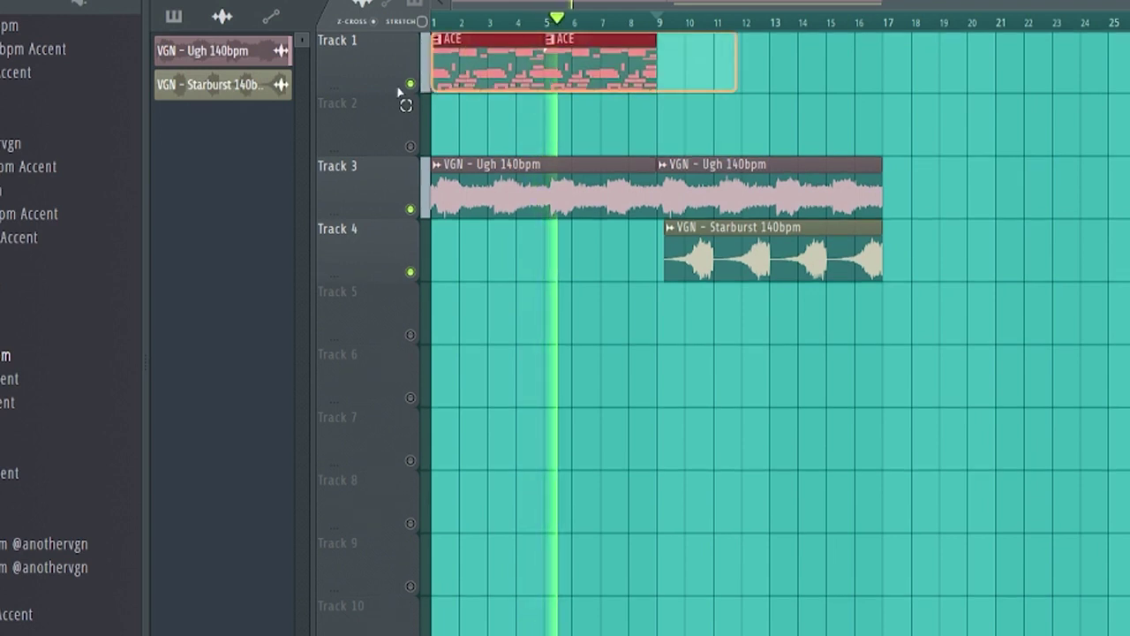